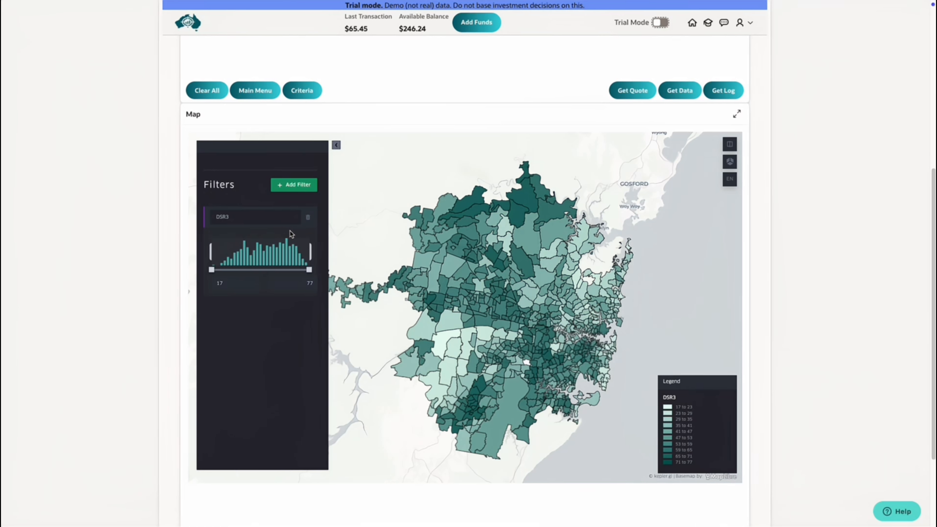
click(442, 240)
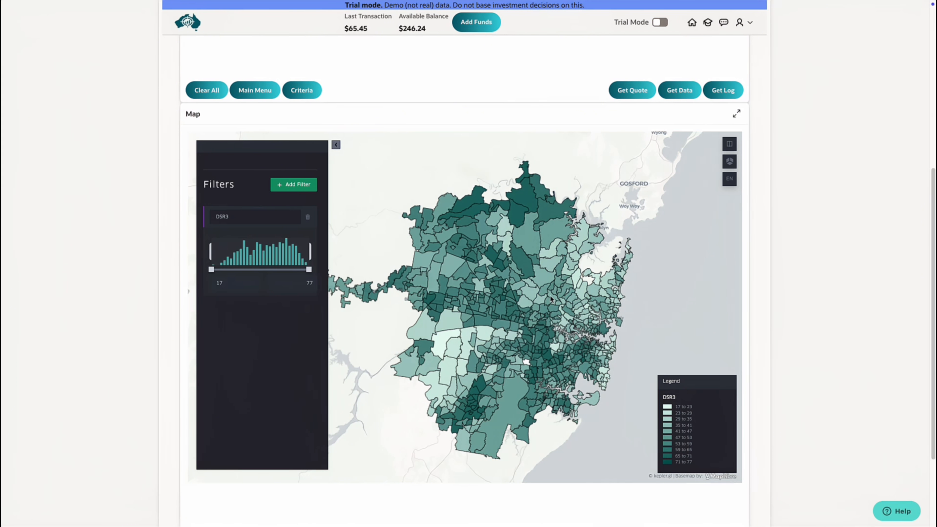
mouse_move(562, 323)
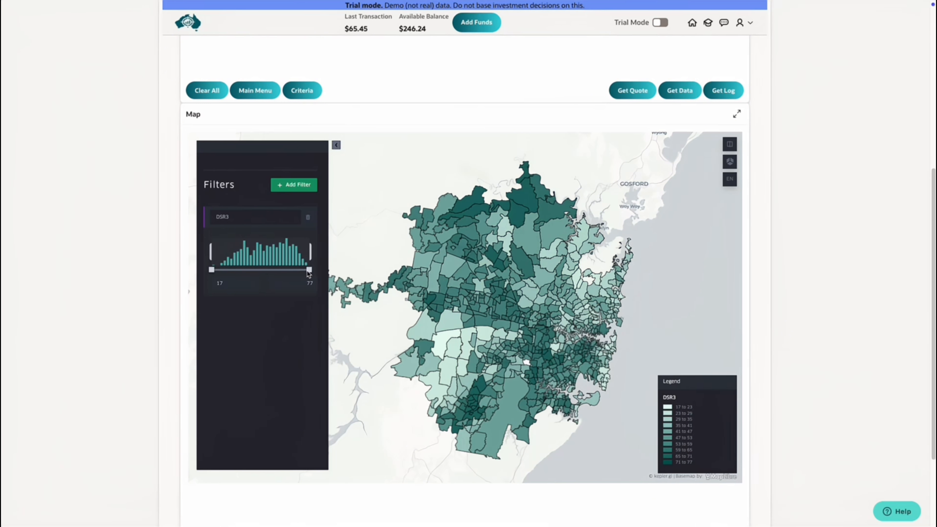
Step: Narrow the DSR3 filter to a minimum of 67.28, and restore its minimum to 17
drag(212, 271, 294, 274)
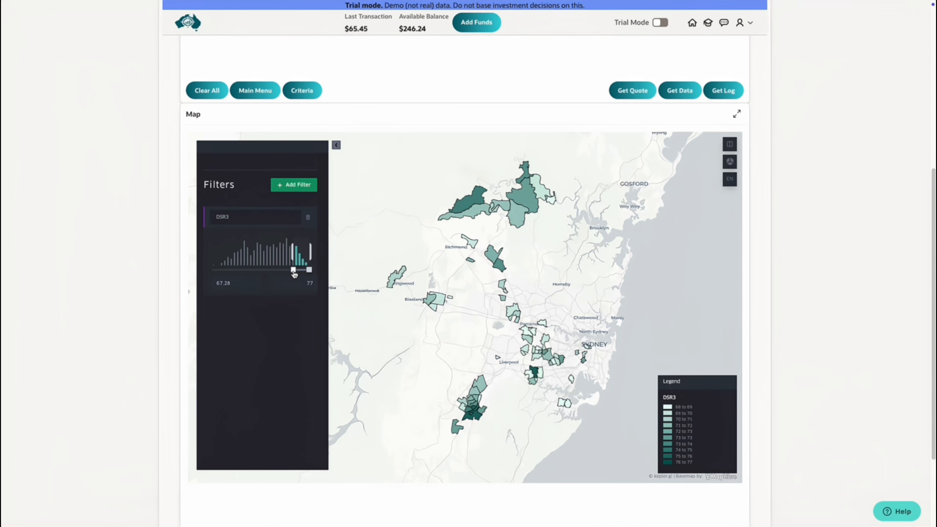
drag(294, 273, 205, 275)
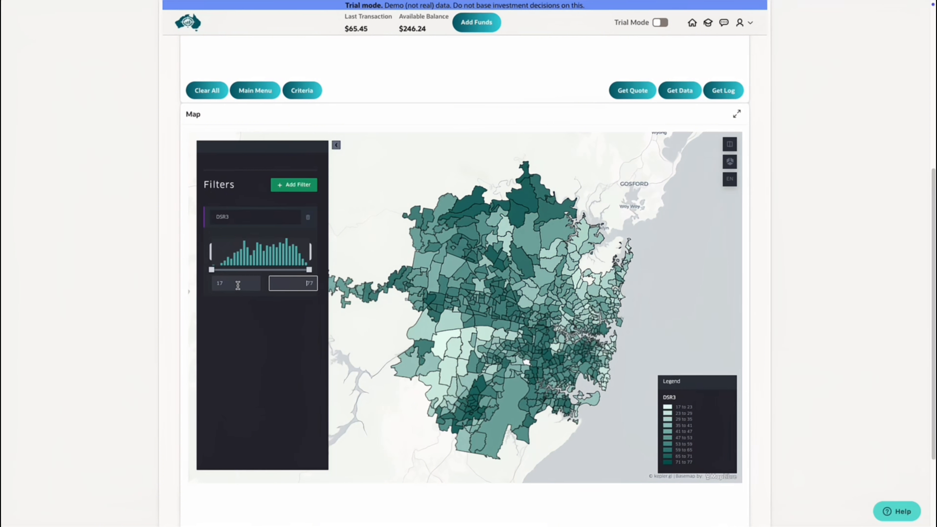
drag(237, 284, 210, 284)
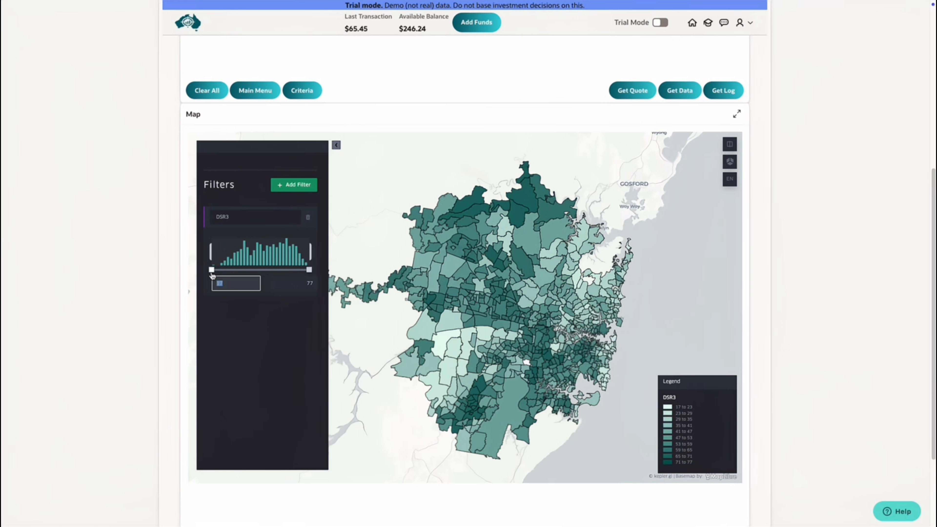
click(211, 285)
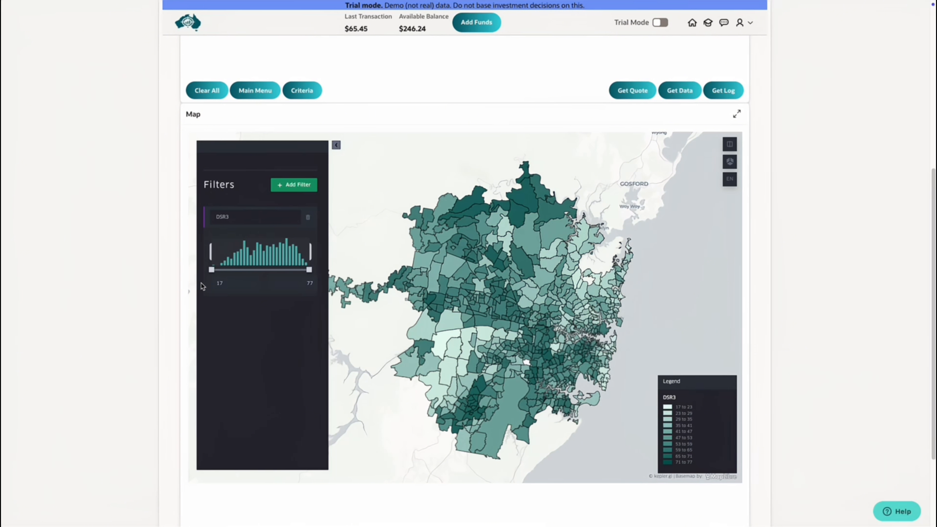
Step: Add a TV filter to the map and set its maximum to 1500000
click(308, 191)
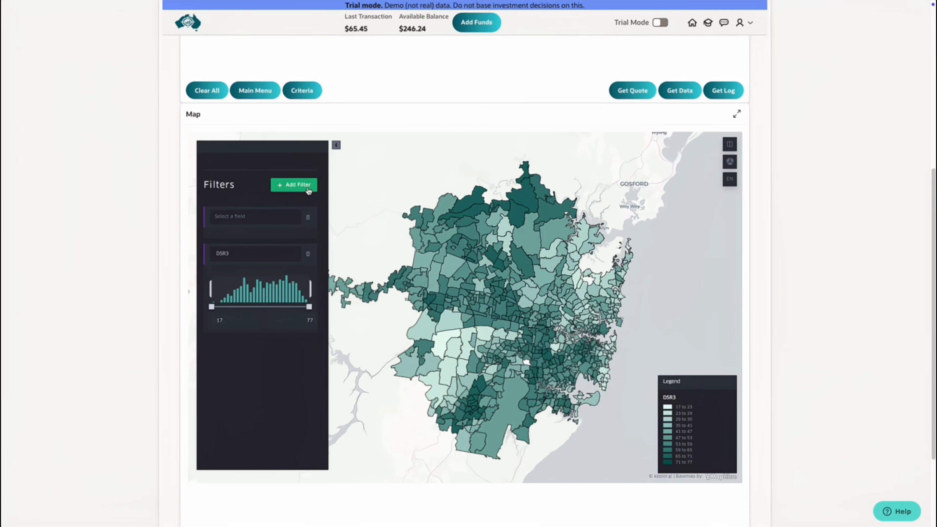
click(286, 217)
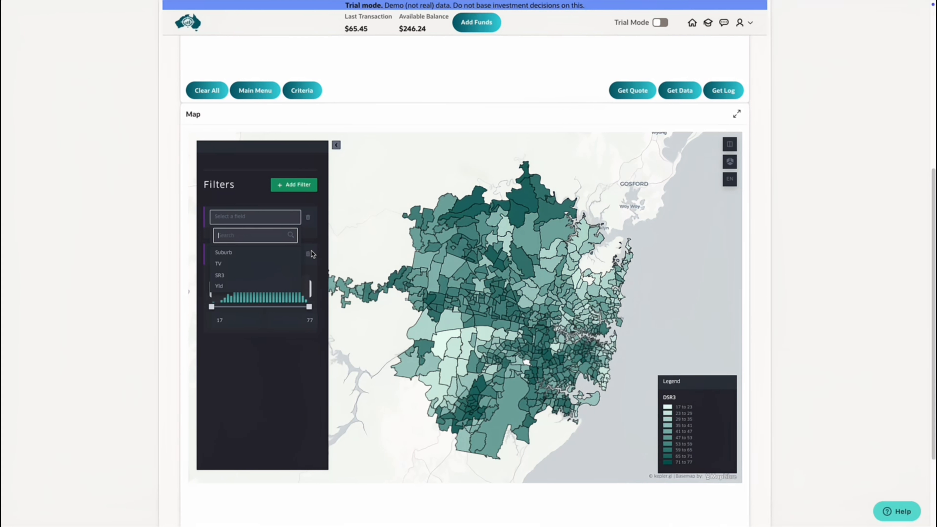
click(271, 263)
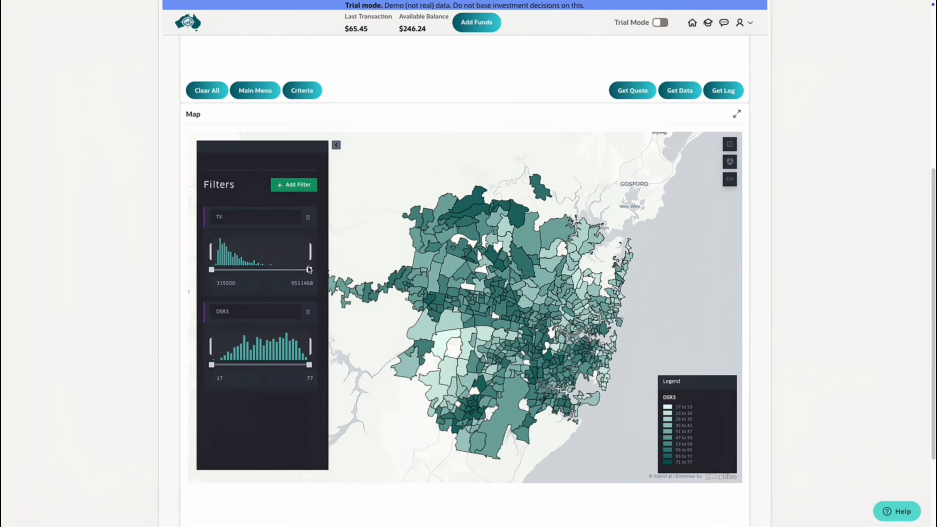
drag(309, 270, 246, 264)
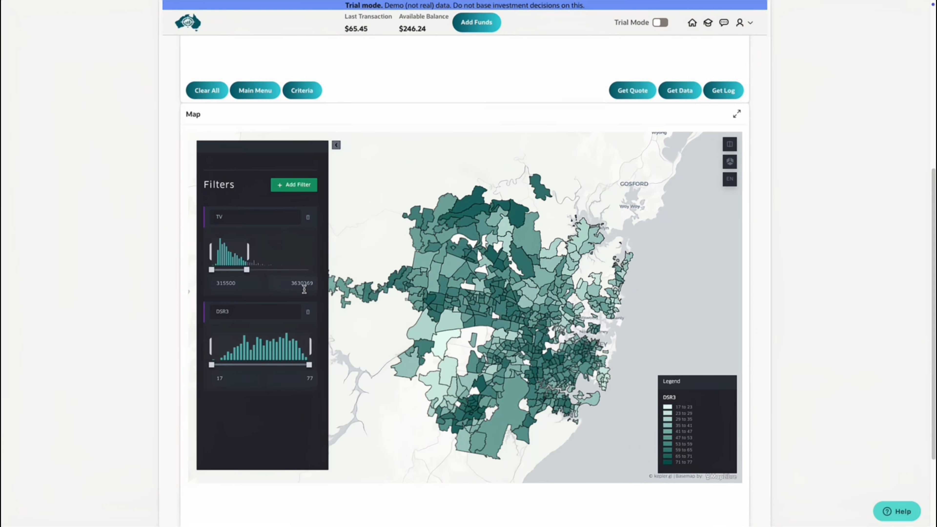
click(310, 284)
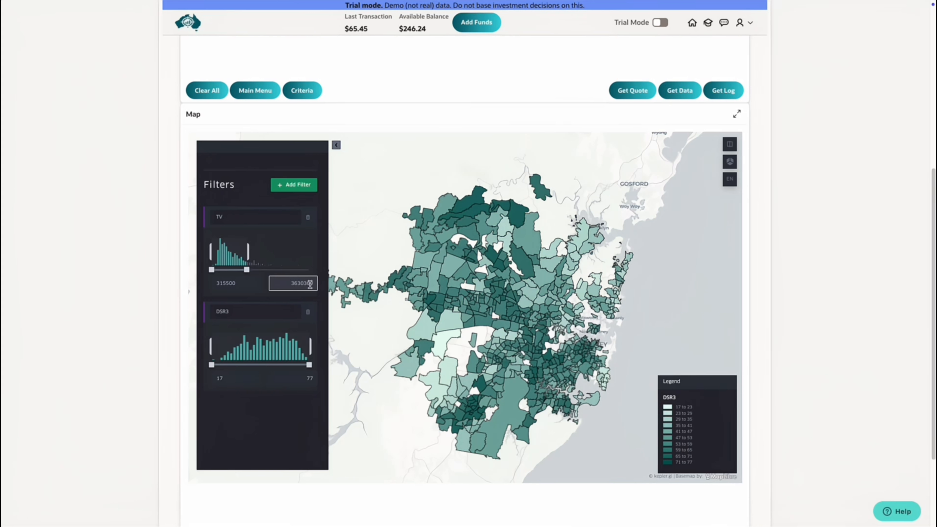
double_click(310, 284)
text(1500000)
key(Return)
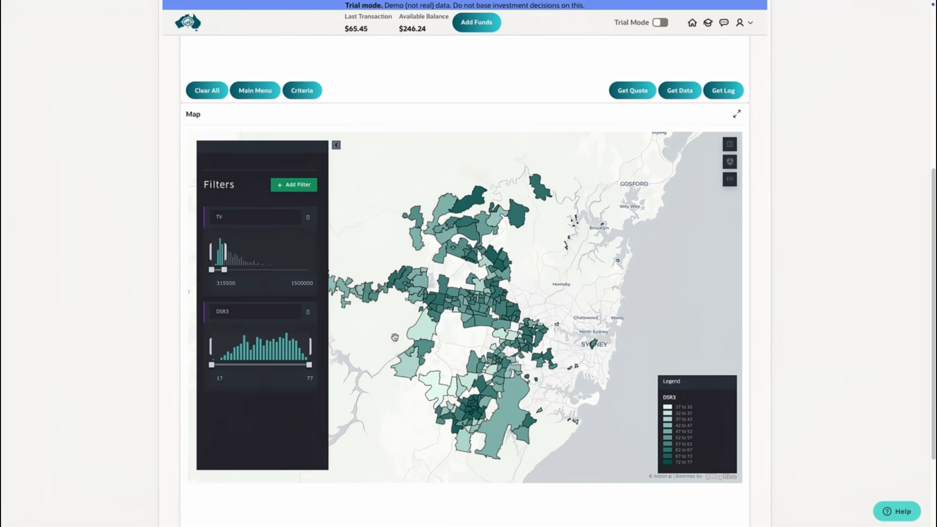
Step: Add another map filter alongside TV and DSR3, and open its field choices
click(299, 186)
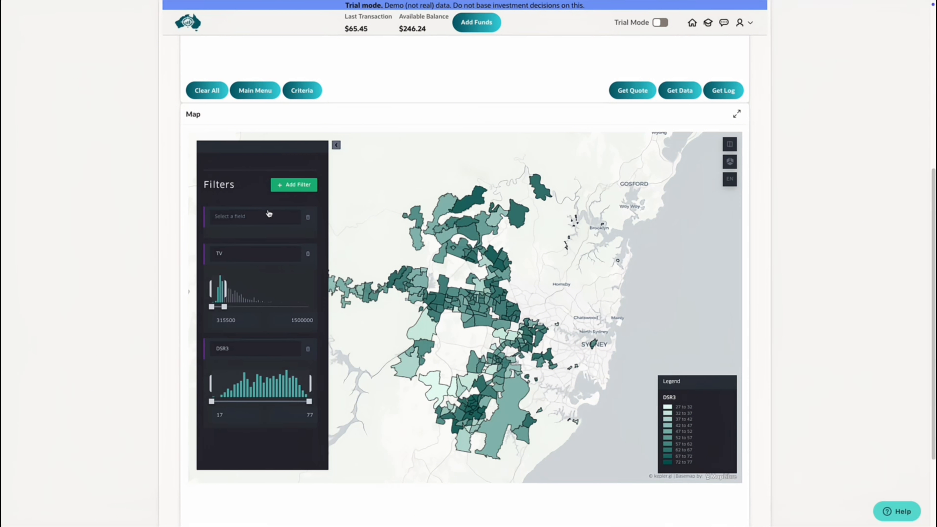
click(266, 216)
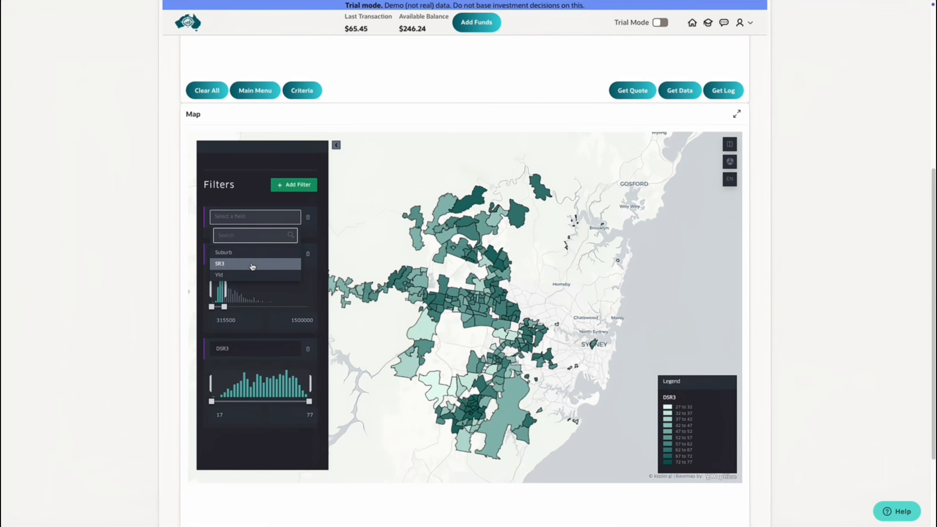
scroll(252, 267, down, 1)
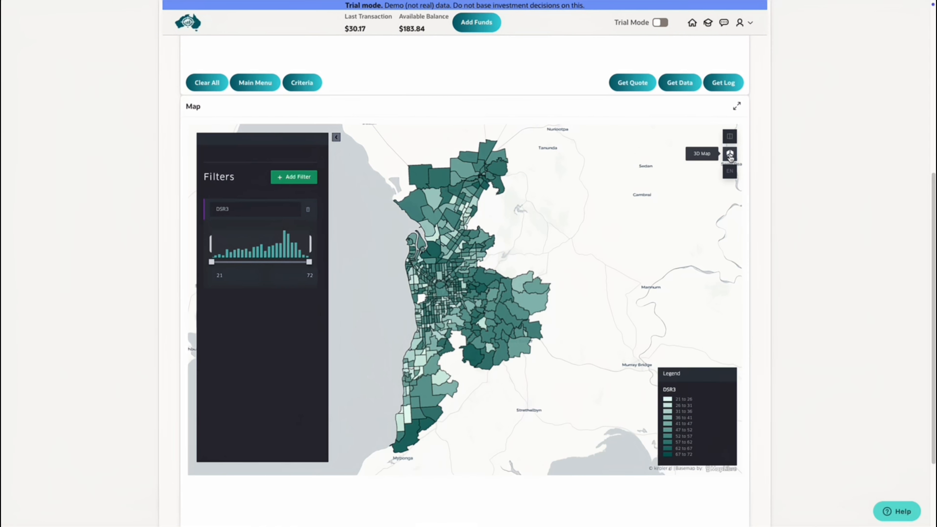
Step: Show the DSR3 heat map in 3D and switch to the dual map view
click(730, 155)
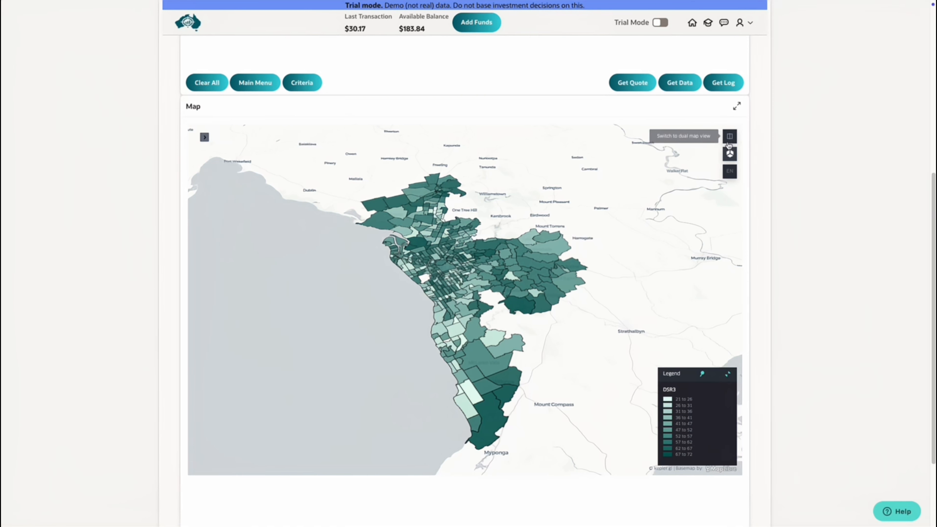
click(730, 141)
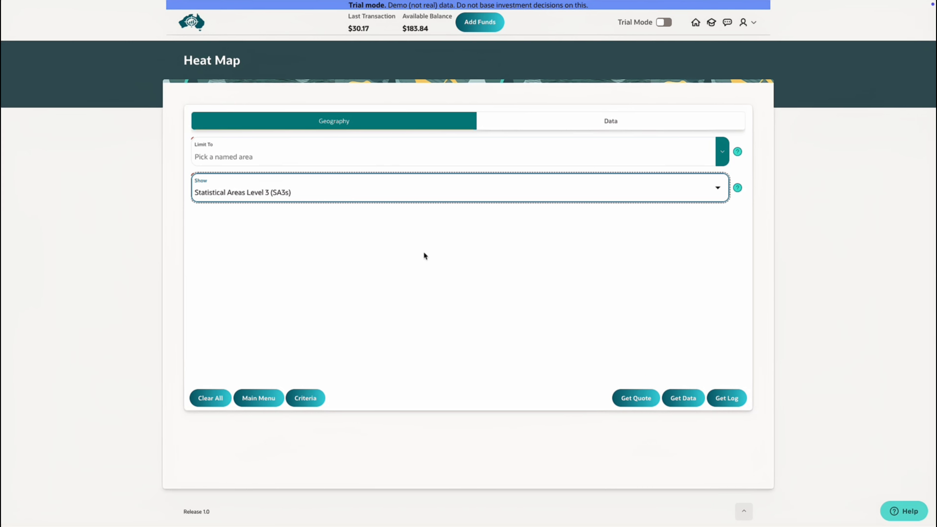
Step: Search the named areas for "sydney", limit the heat map to Sydney (SUA), and set it to show Local Government Areas (LGAs)
click(230, 154)
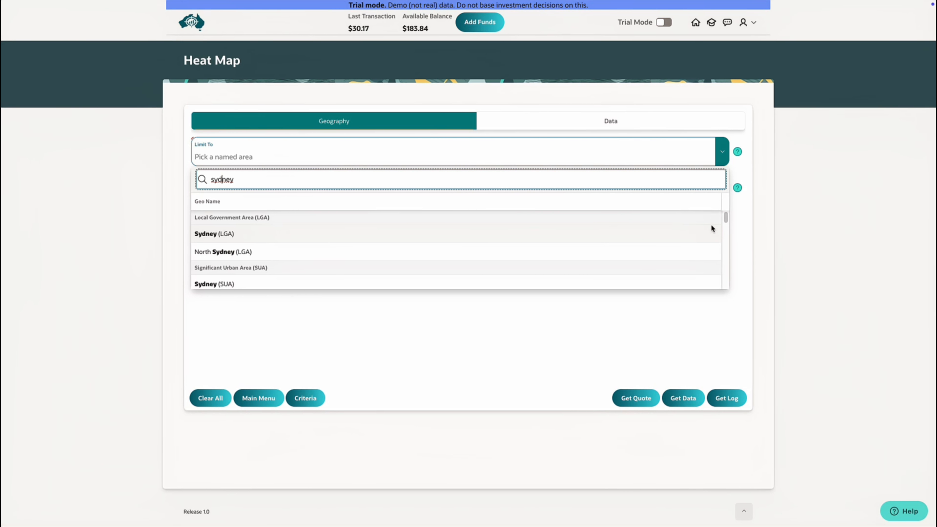
scroll(656, 243, down, 2)
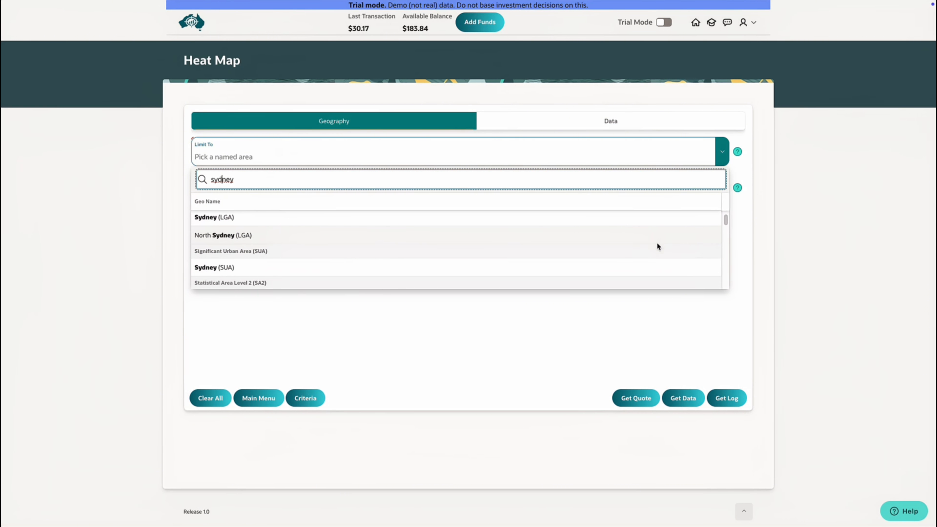
scroll(657, 246, down, 5)
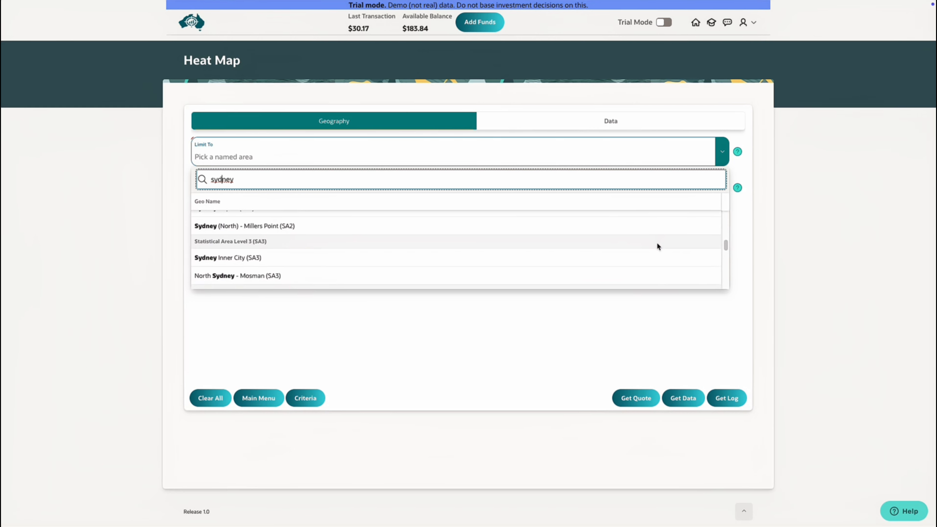
scroll(657, 246, down, 2)
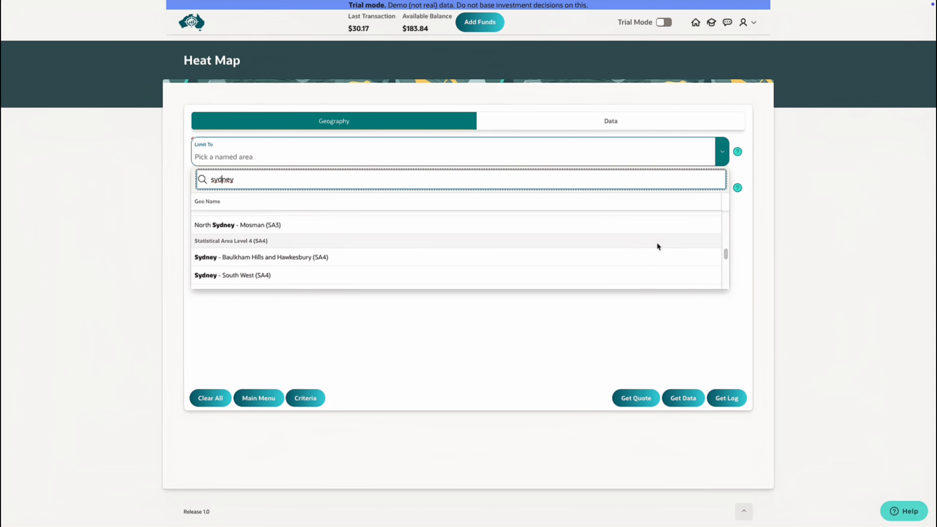
scroll(658, 247, down, 3)
scroll(657, 247, up, 2)
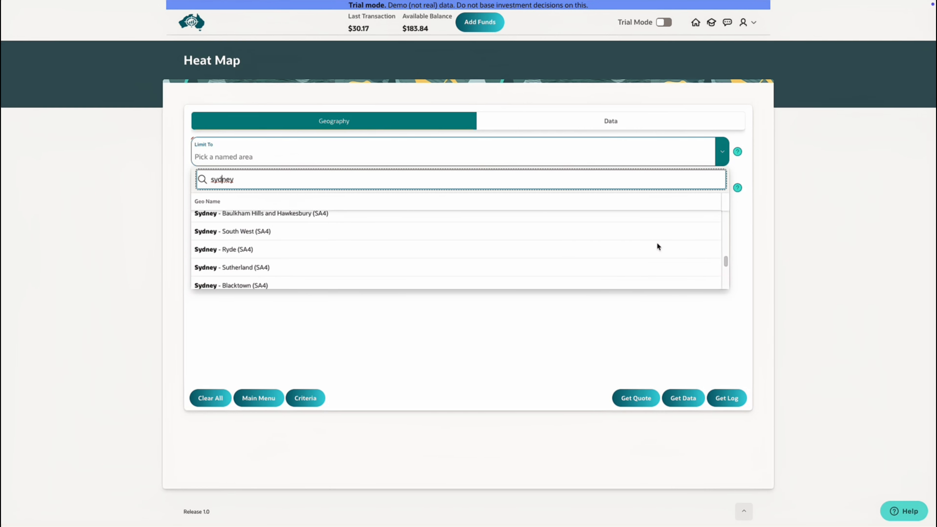
scroll(658, 246, up, 10)
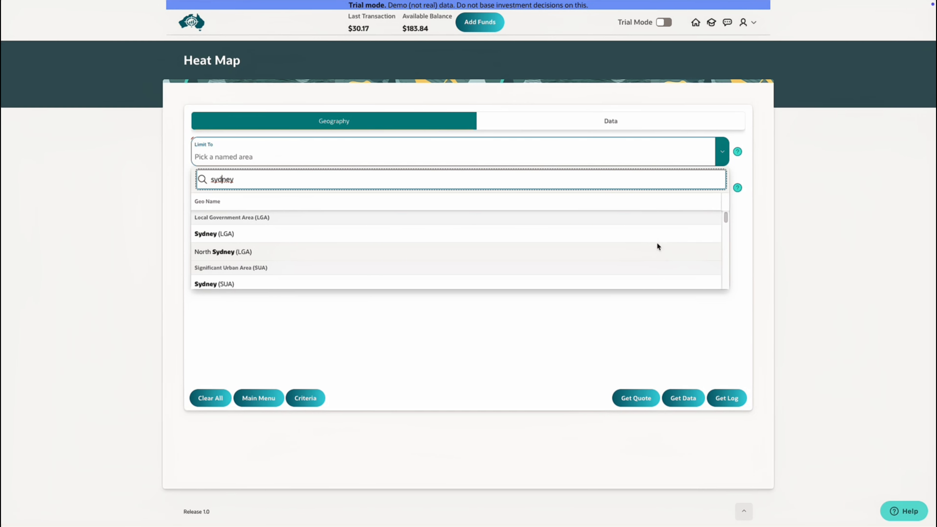
click(621, 284)
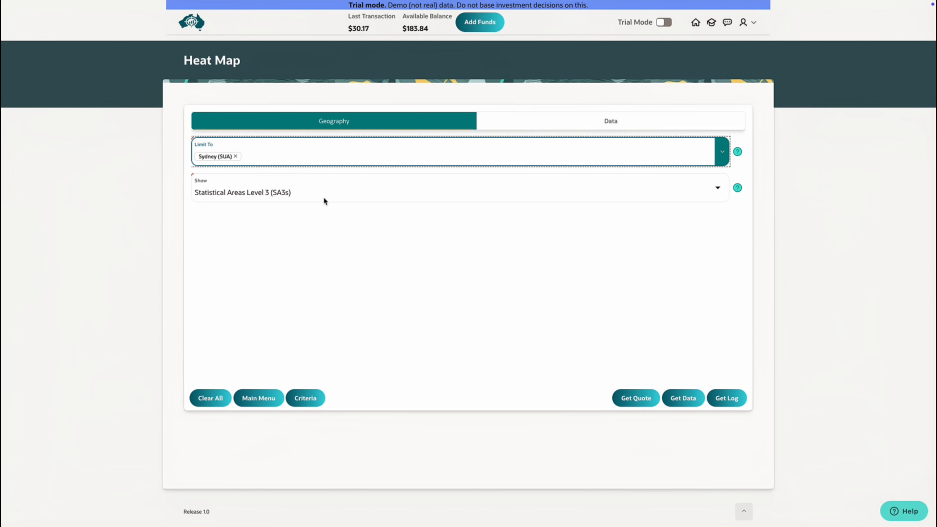
click(717, 188)
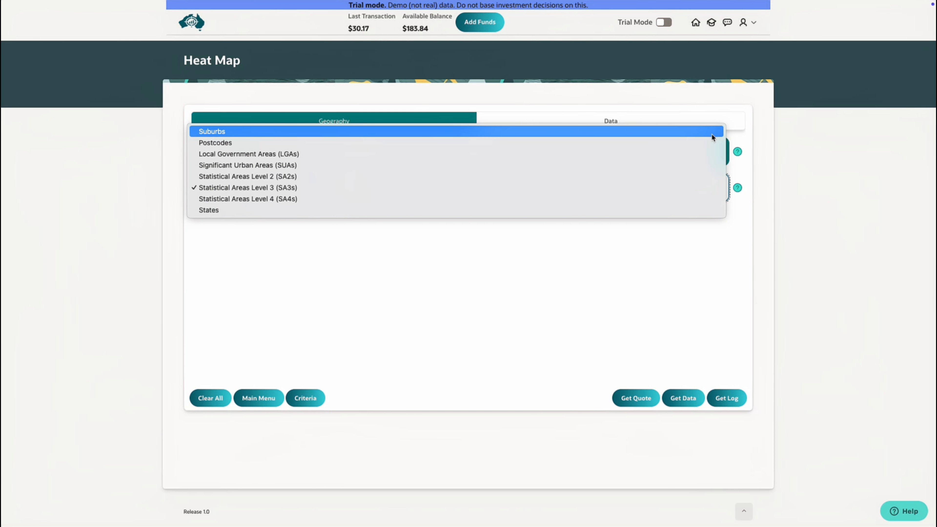
click(536, 154)
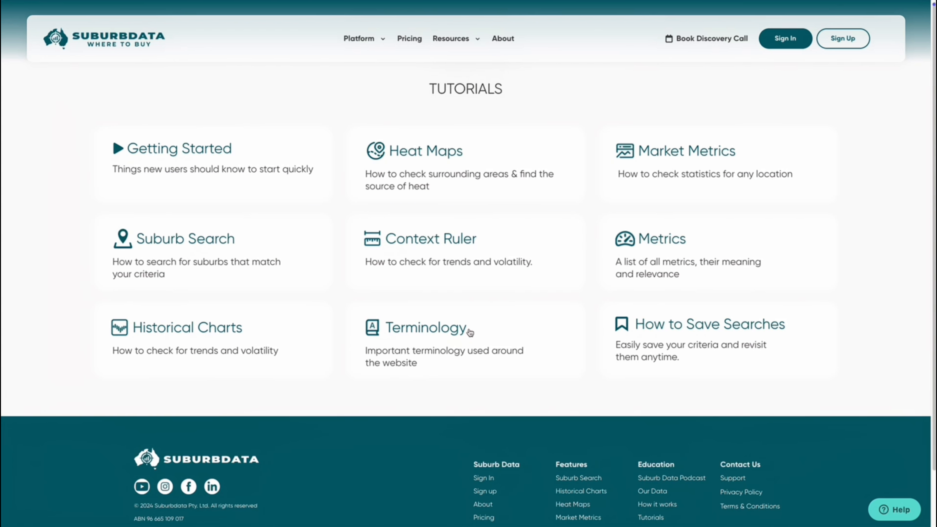
Step: Open the Terminology tutorial and read the Australian Geographies definitions and the explanation of a market
click(438, 332)
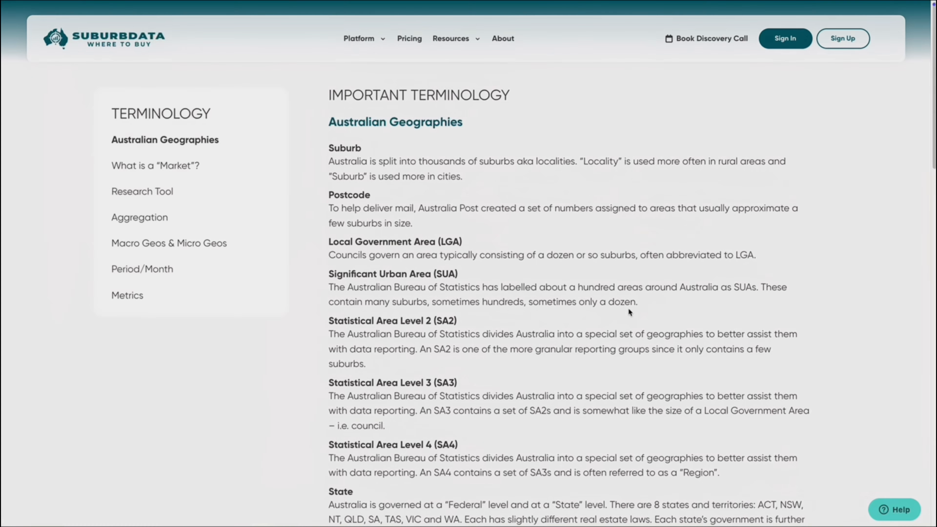
scroll(629, 311, down, 5)
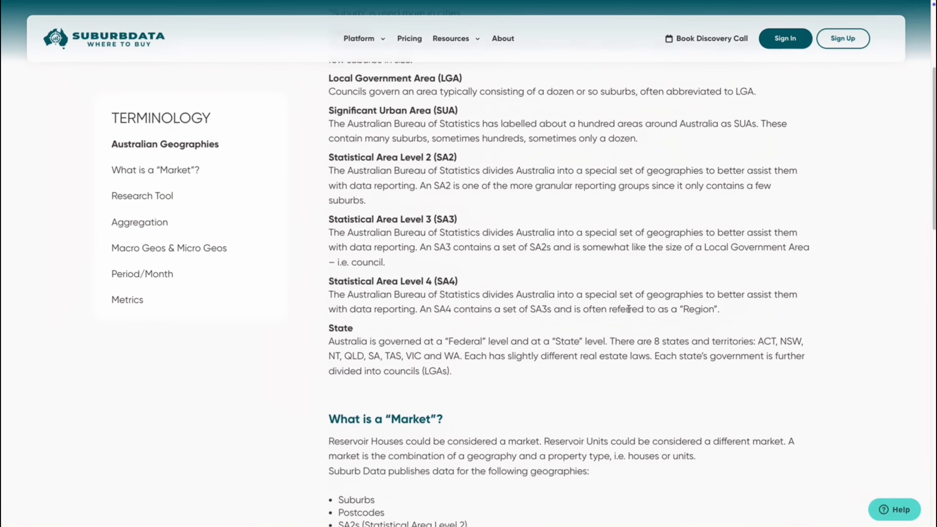
scroll(629, 310, down, 6)
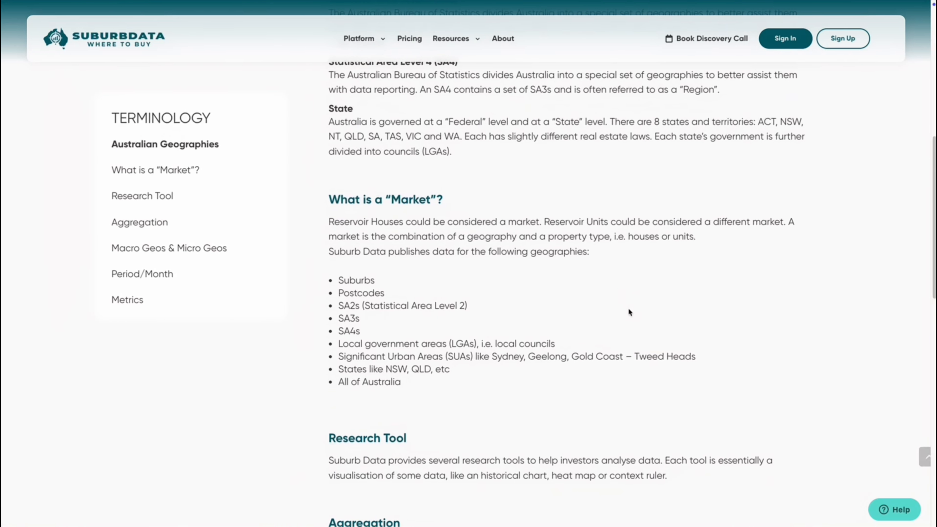
scroll(629, 308, down, 2)
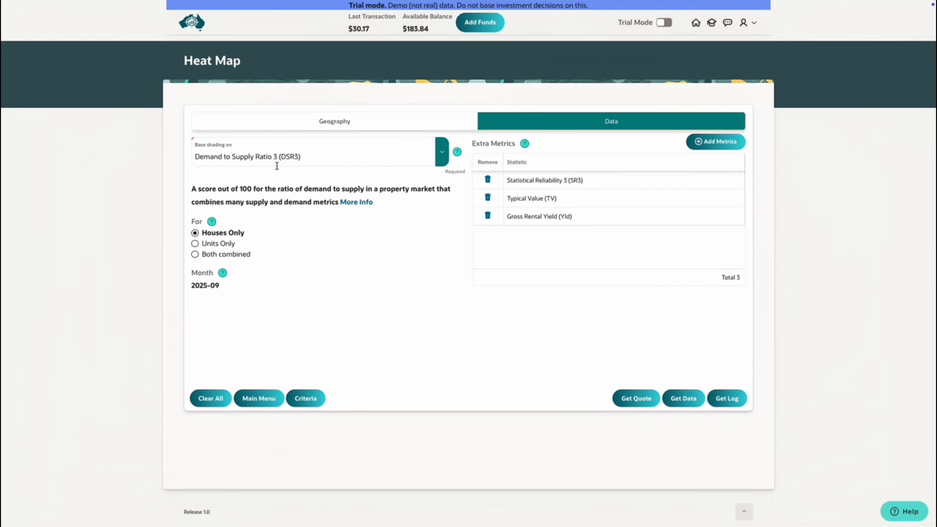
Step: Find "tv" among the metrics and set the heat map's base shading to Typical Value (TV)
click(382, 152)
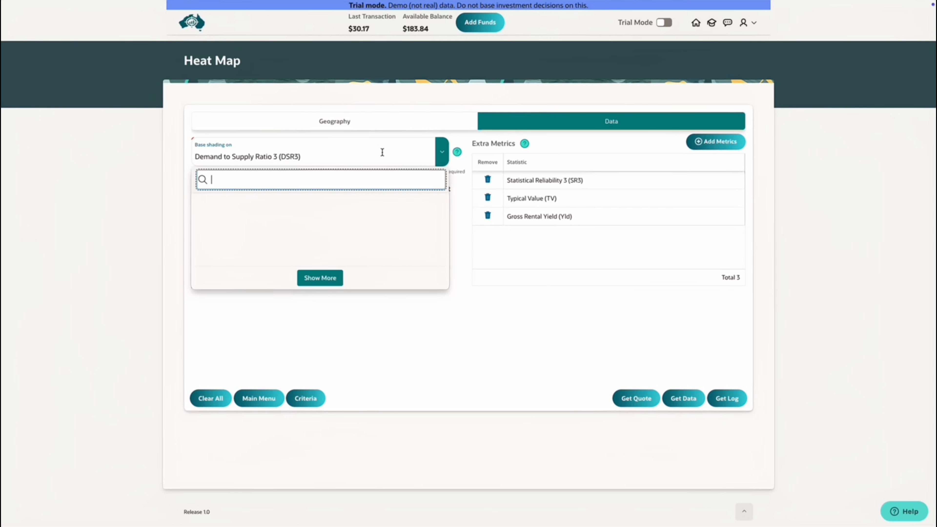
text(tv)
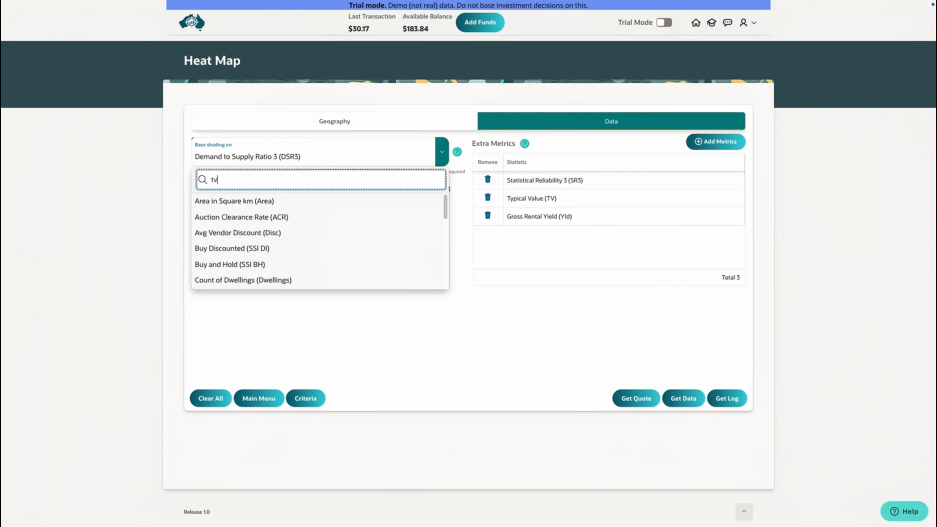
click(286, 202)
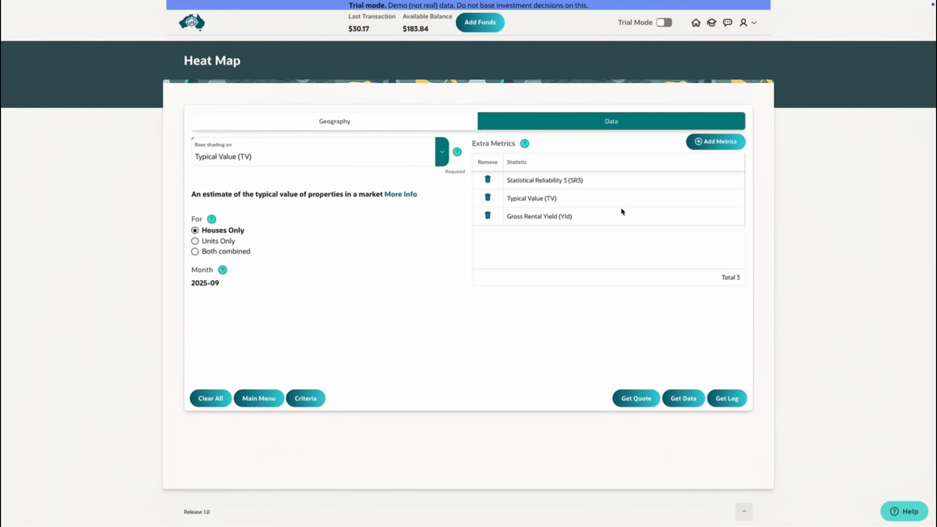
Step: Find "dsr" among the metrics, add Demand to Supply Ratio 3 (DSR3) to the extra metrics, and remove it again
click(714, 143)
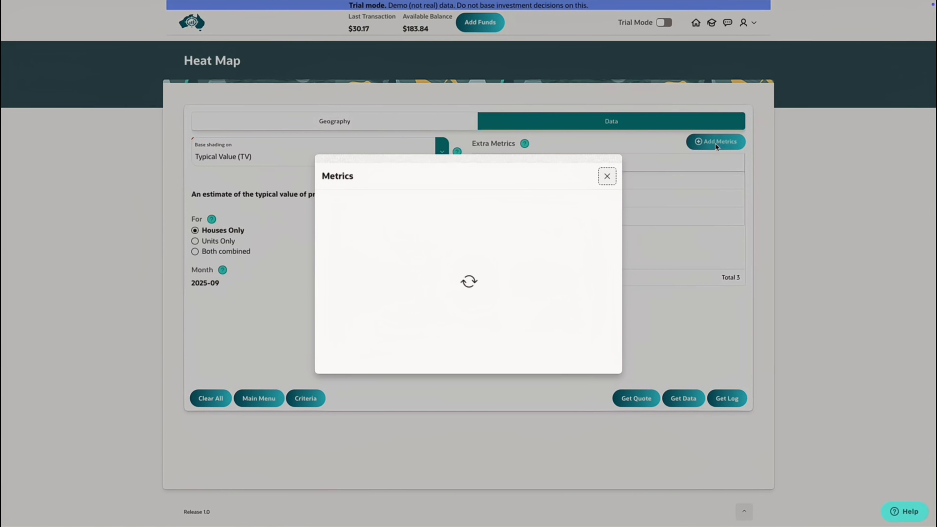
click(589, 250)
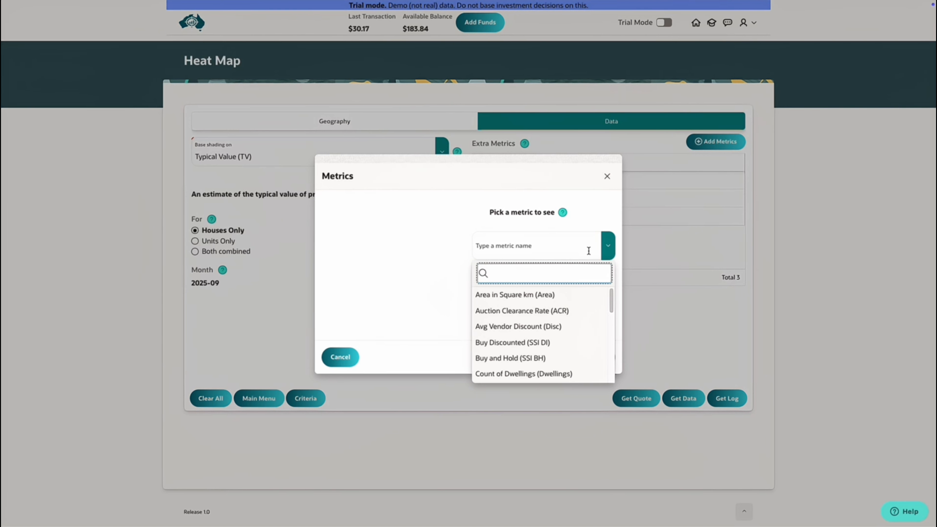
scroll(582, 301, down, 1)
scroll(583, 302, down, 1)
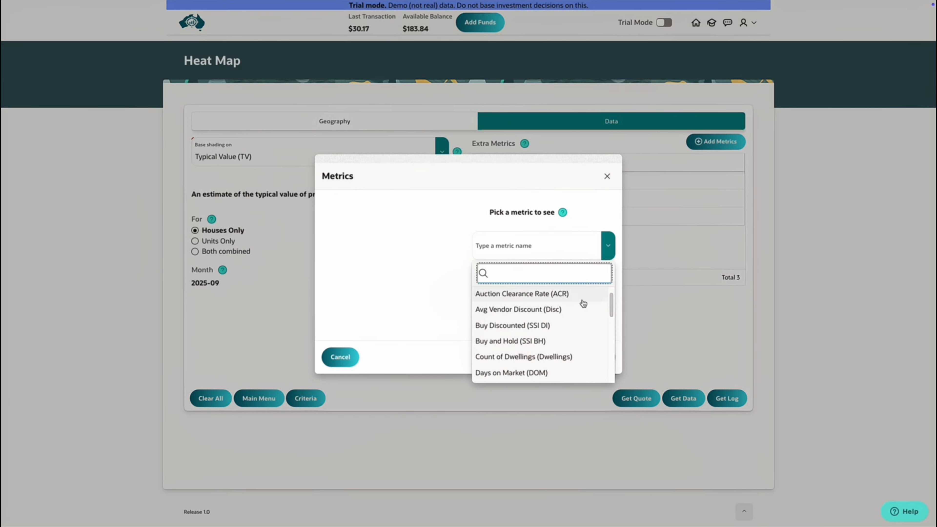
scroll(580, 297, down, 1)
text(dsr)
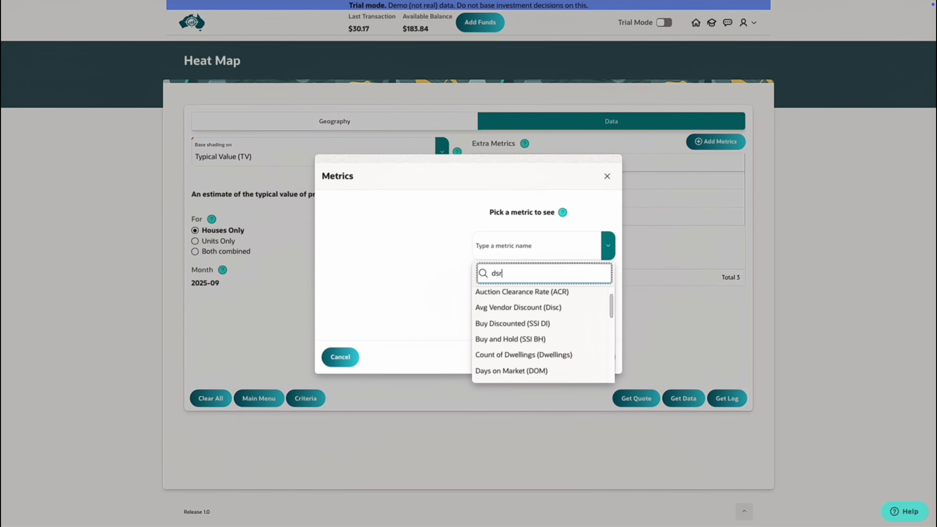
click(534, 298)
click(599, 356)
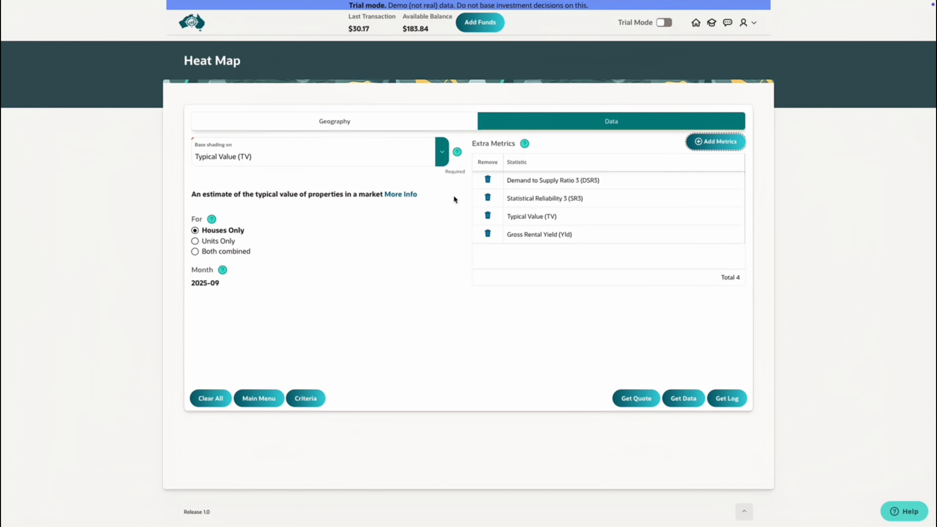
click(488, 181)
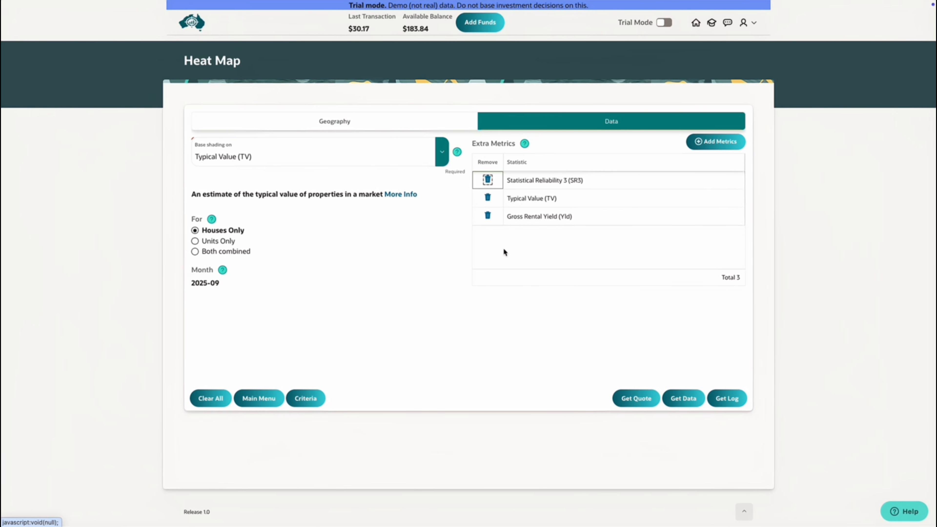
Step: Remove Typical Value (TV) and Statistical Reliability 3 (SR3) from the extra metrics and generate the heat map
click(487, 199)
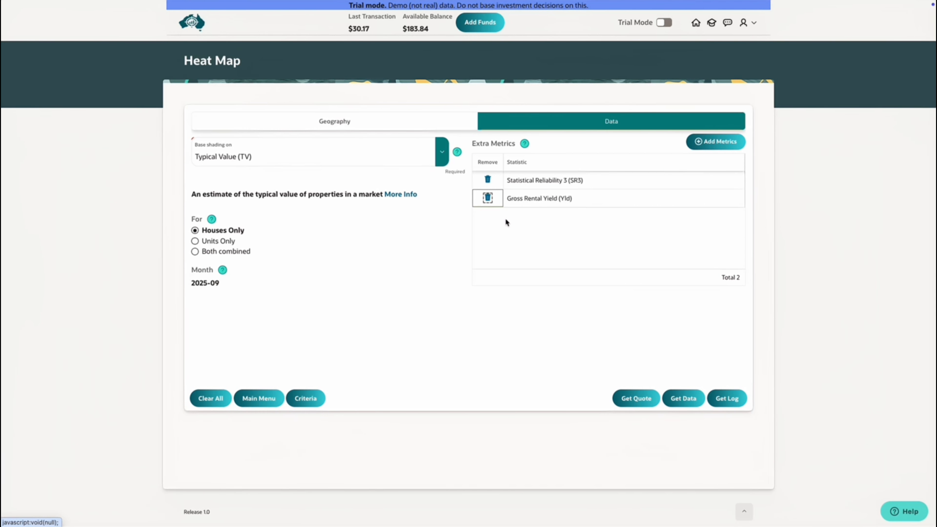
click(487, 180)
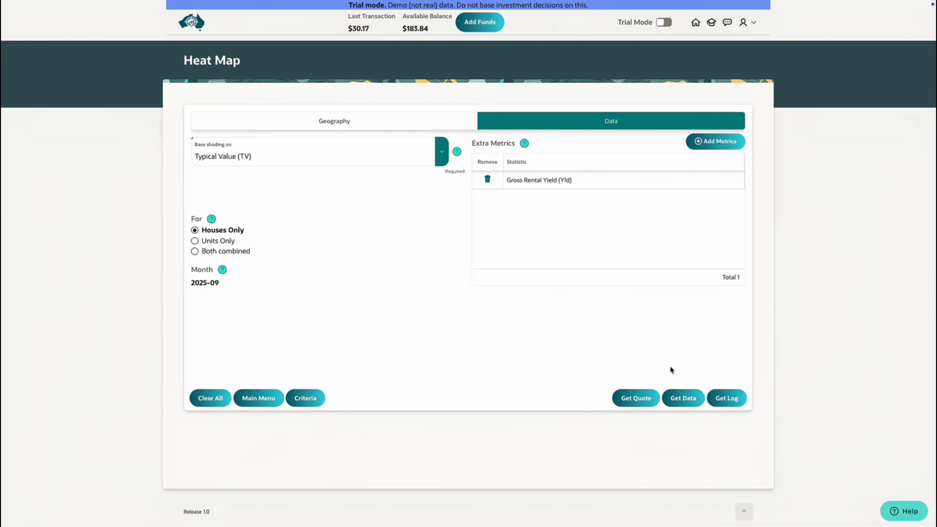
click(690, 402)
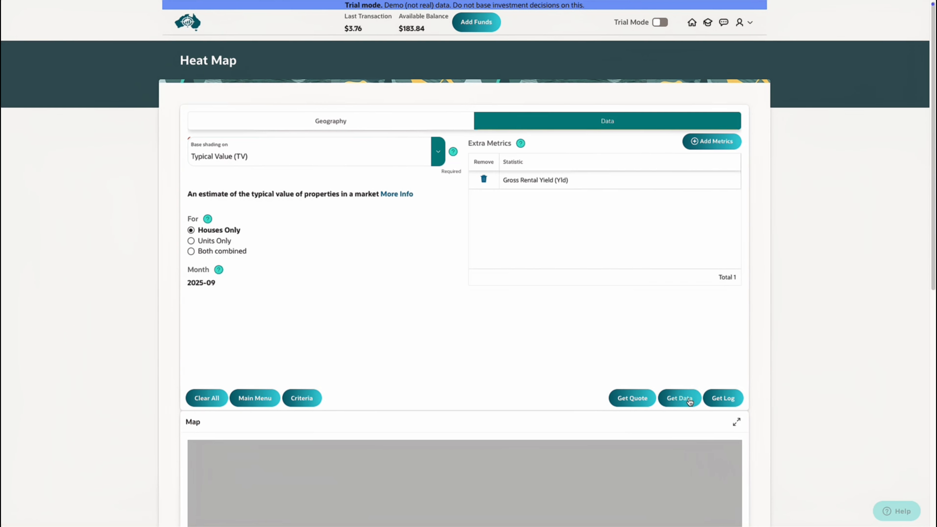
scroll(845, 358, down, 10)
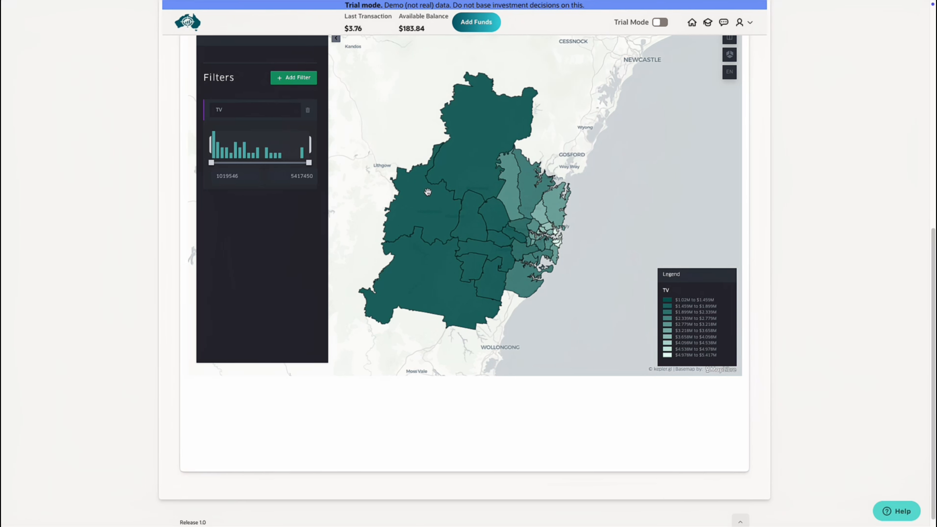
mouse_move(498, 223)
mouse_move(462, 272)
Step: Lower the TV filter's maximum to 1475666 and restore it to the full range
click(309, 163)
drag(294, 168, 221, 177)
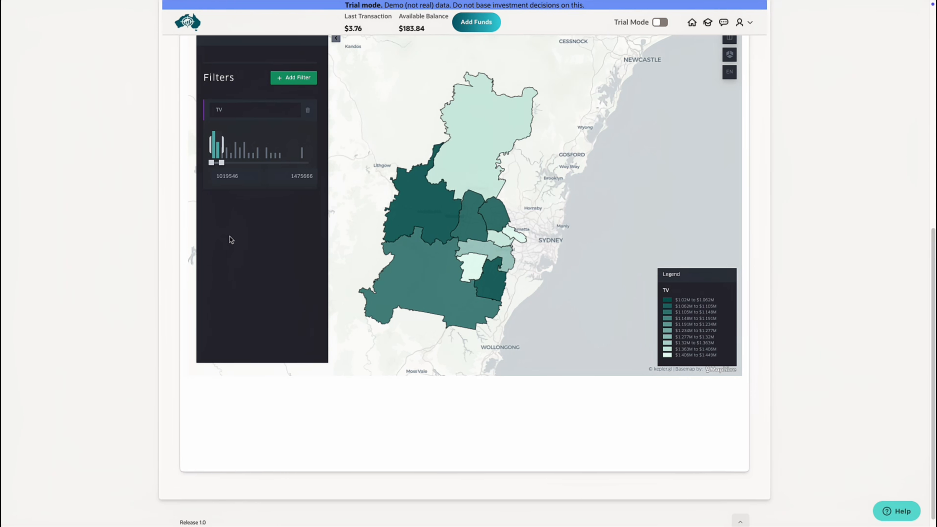
drag(221, 163, 311, 167)
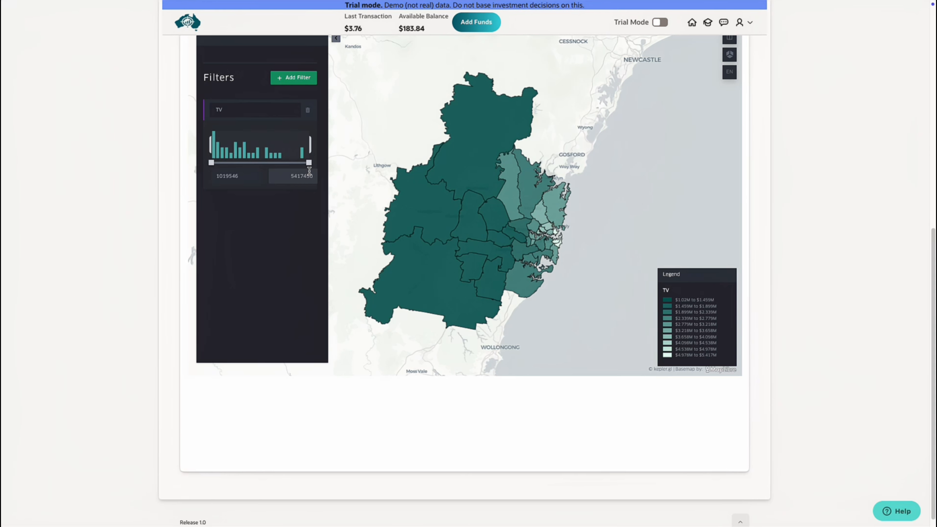
Step: Add a map filter on Yld and set its minimum to 3.5
click(297, 85)
click(264, 109)
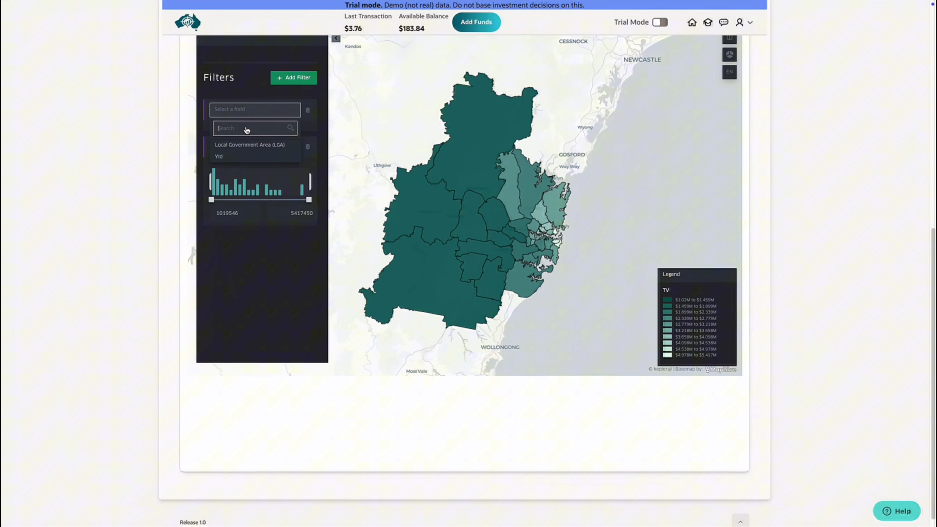
click(236, 157)
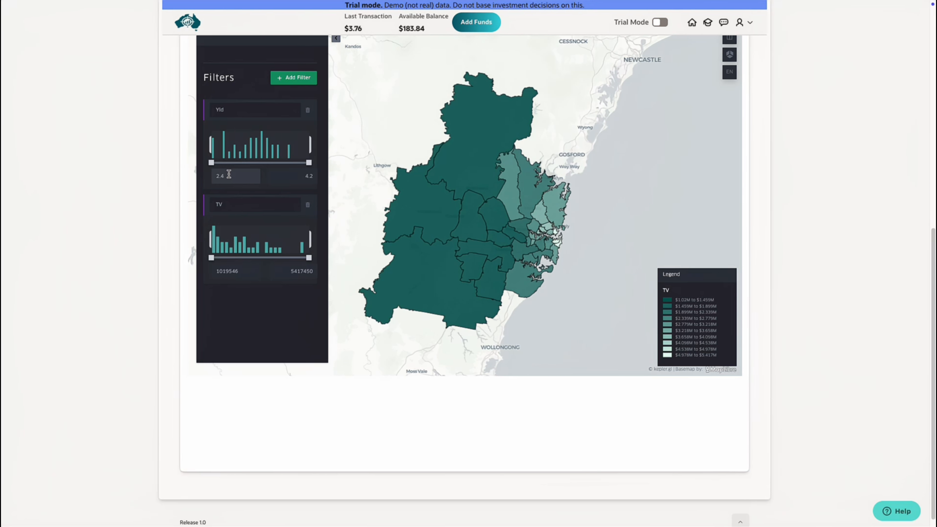
drag(229, 176, 209, 175)
text(3.5)
key(Return)
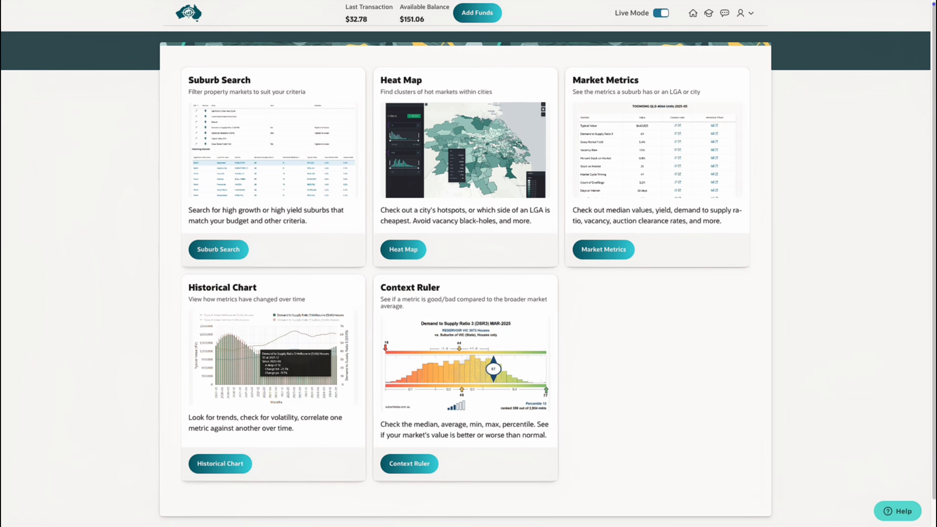
Step: Open Suburb Search and review the search geography and the list of matching markets
click(234, 250)
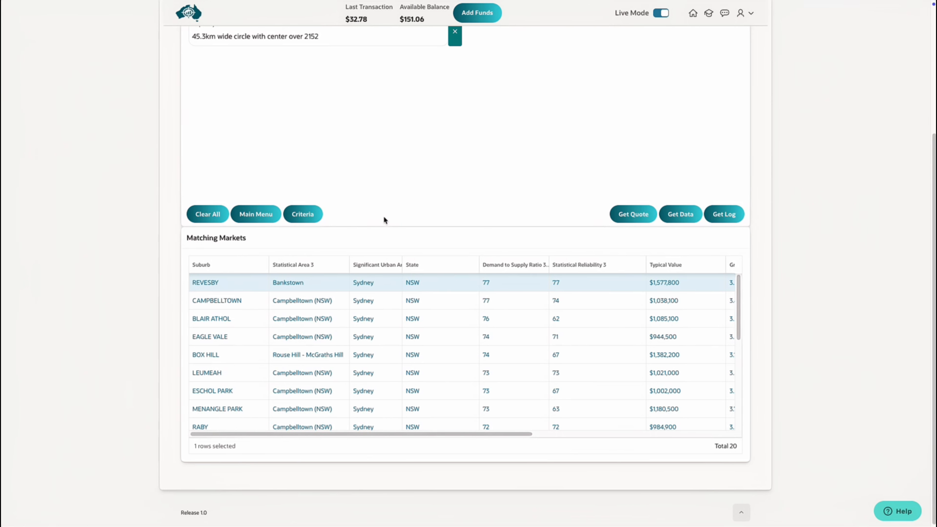
scroll(394, 202, up, 5)
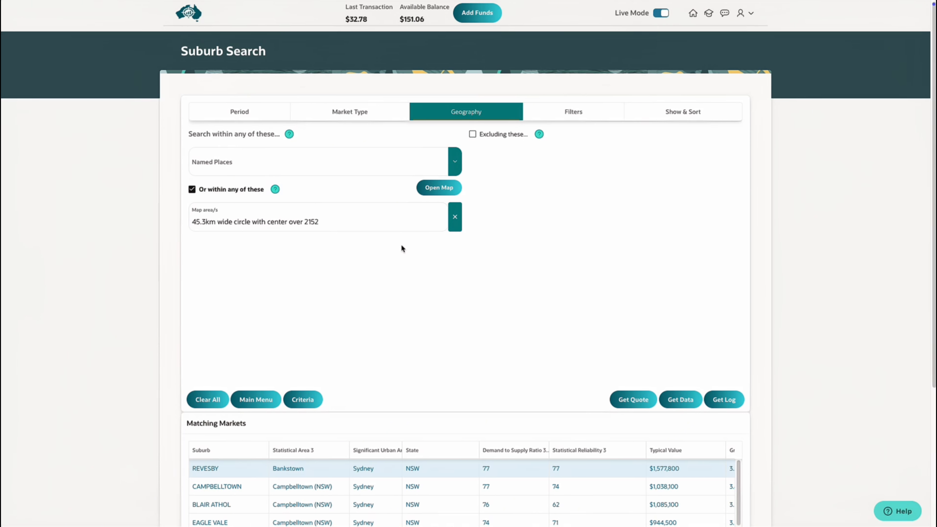
scroll(402, 246, down, 5)
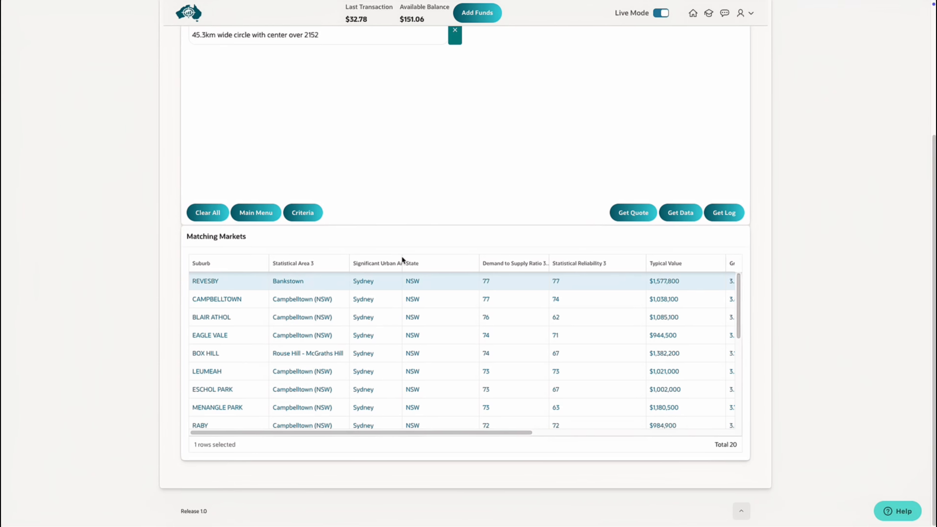
scroll(368, 388, down, 5)
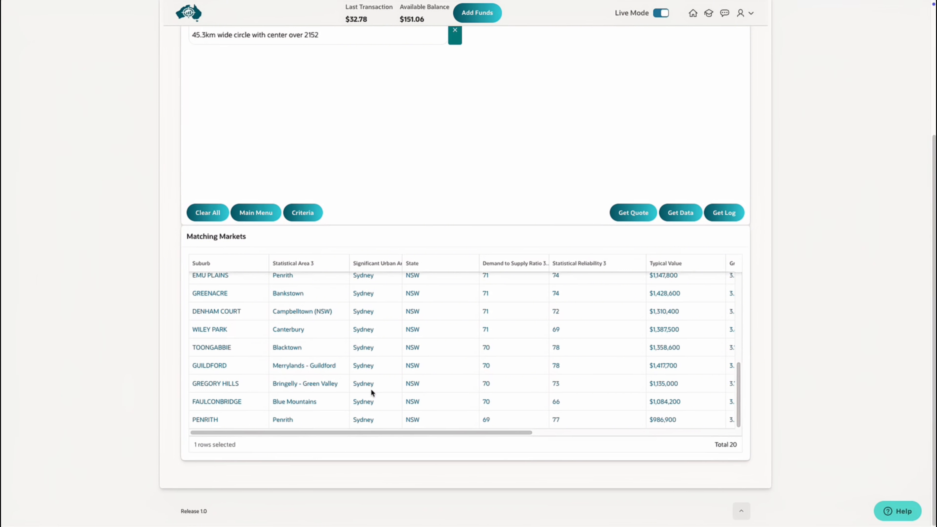
scroll(372, 390, up, 1)
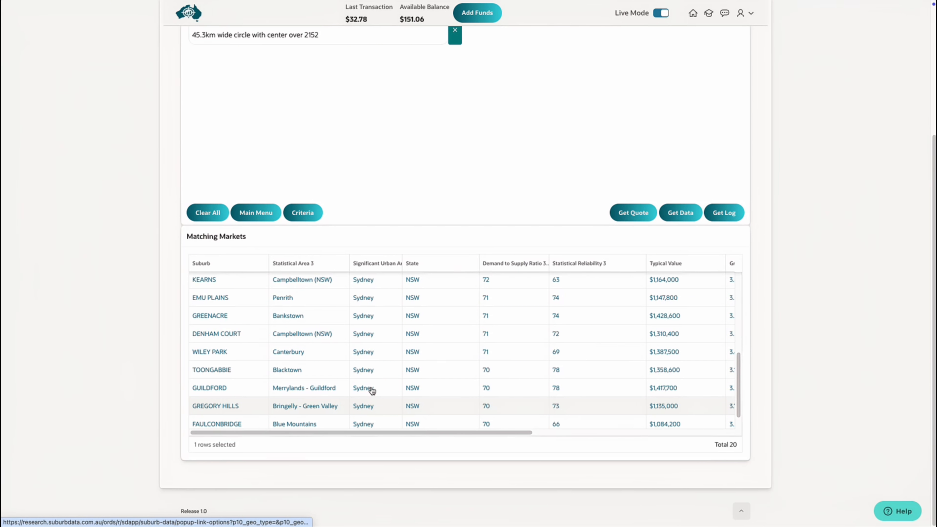
scroll(372, 390, up, 3)
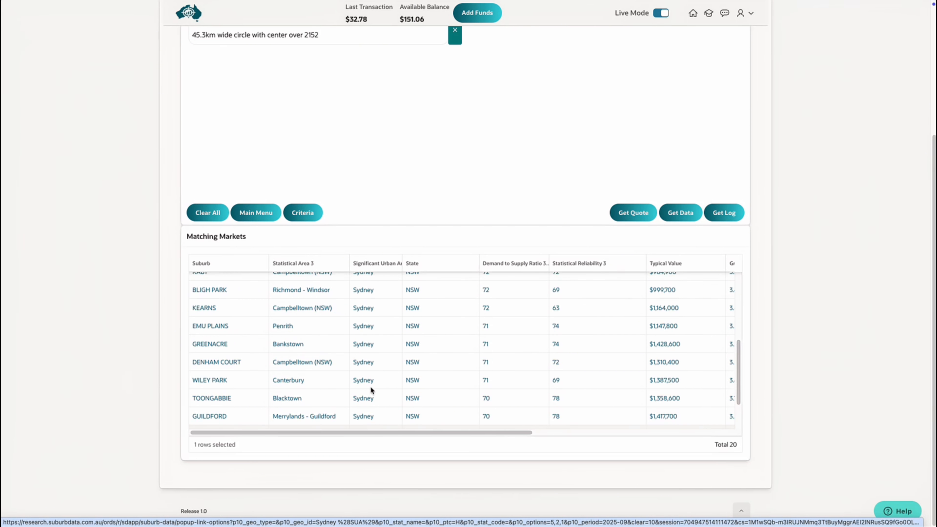
scroll(371, 390, up, 2)
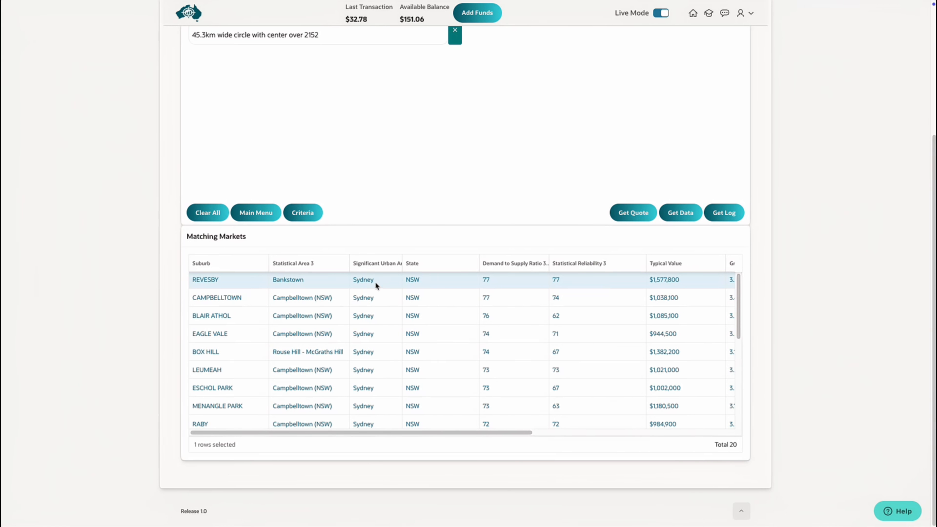
Step: Open the Heat Map tool for Sydney (SUA) from the REVESBY row of the matching markets and show its data settings
click(362, 279)
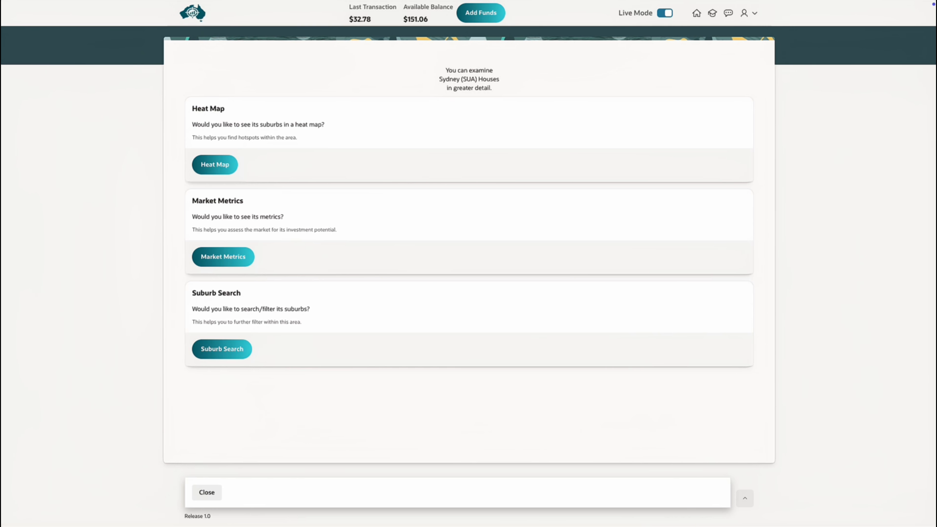
click(224, 167)
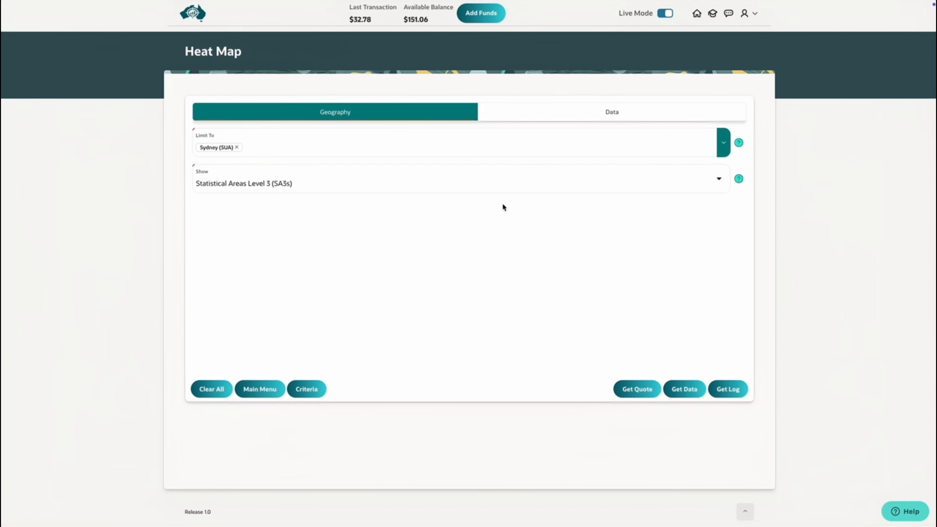
click(603, 112)
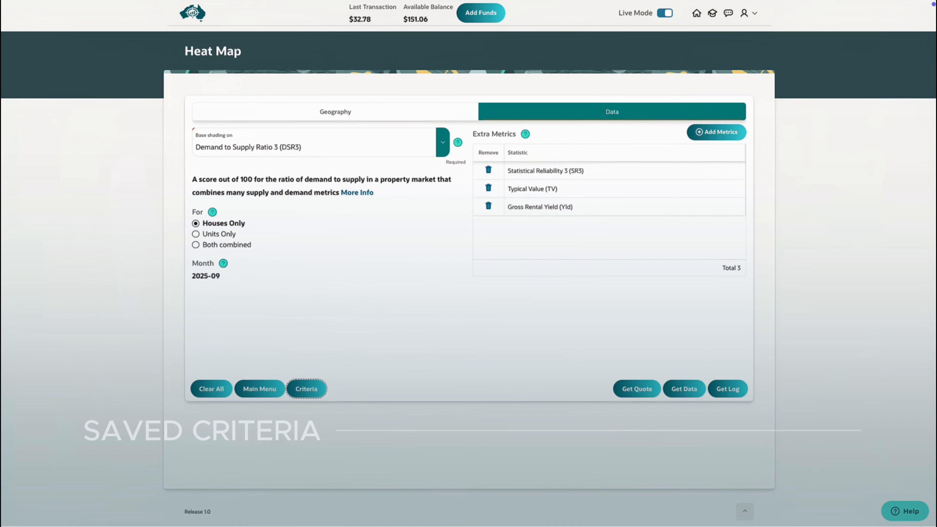
Step: Save the heat map criteria under the name "Sydney SA3 Houses by DSR"
click(306, 389)
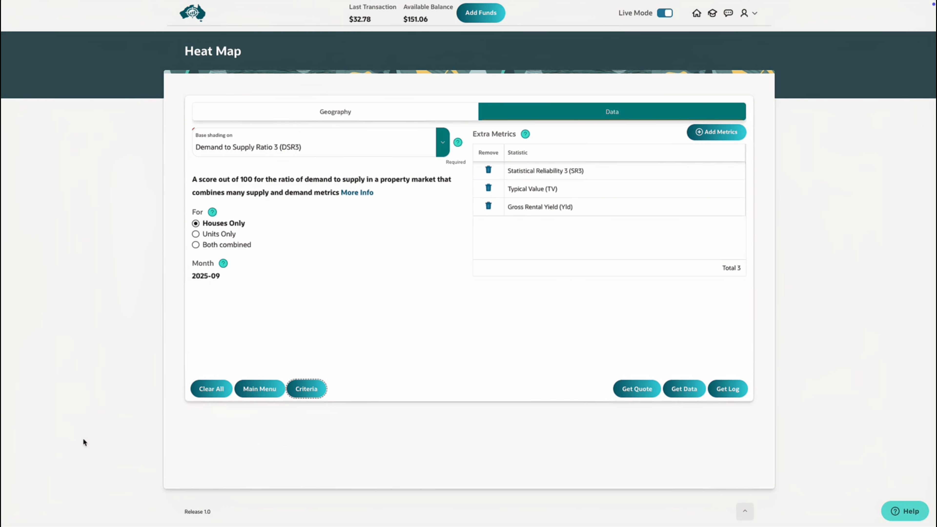
click(310, 391)
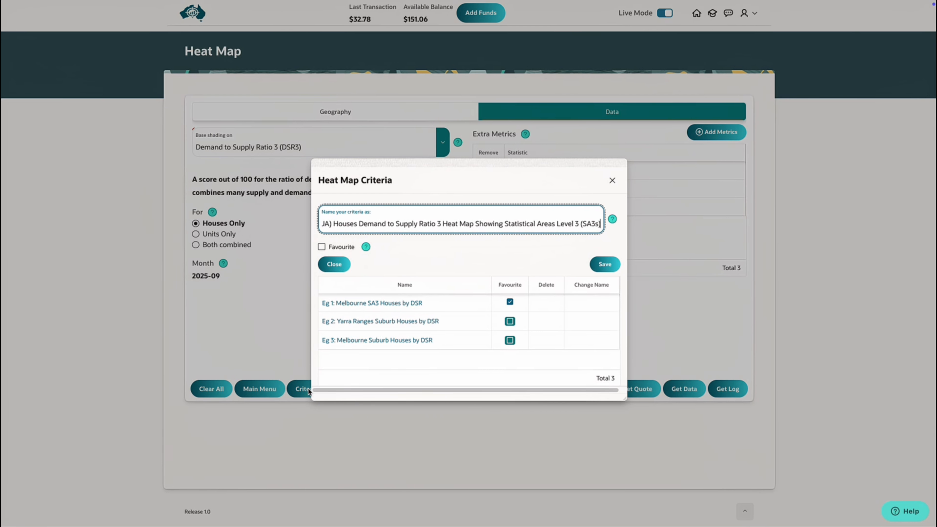
click(368, 224)
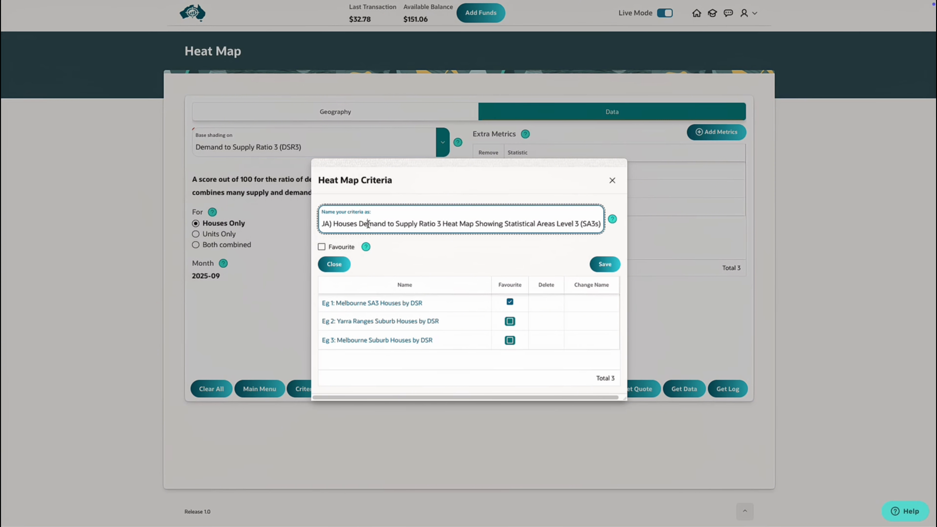
key(ctrl+a)
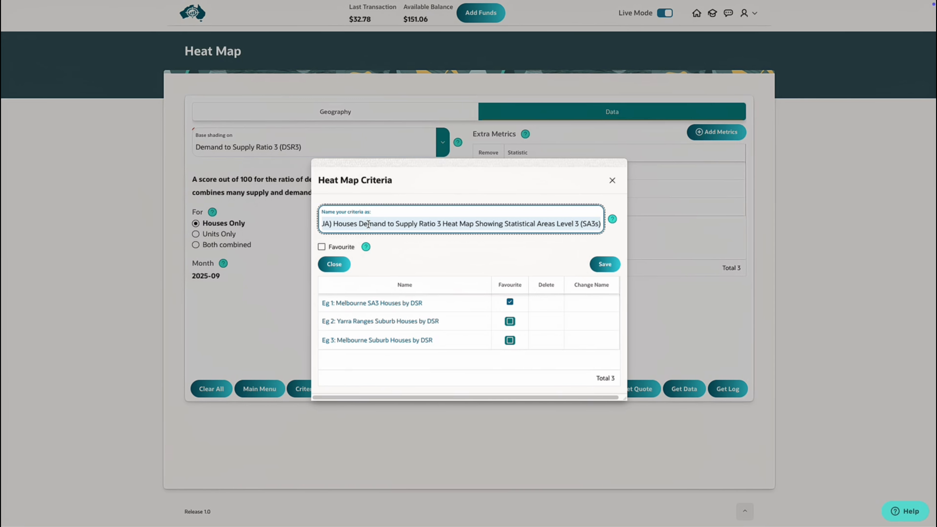
text(Sydney SA3 Houses by DSR)
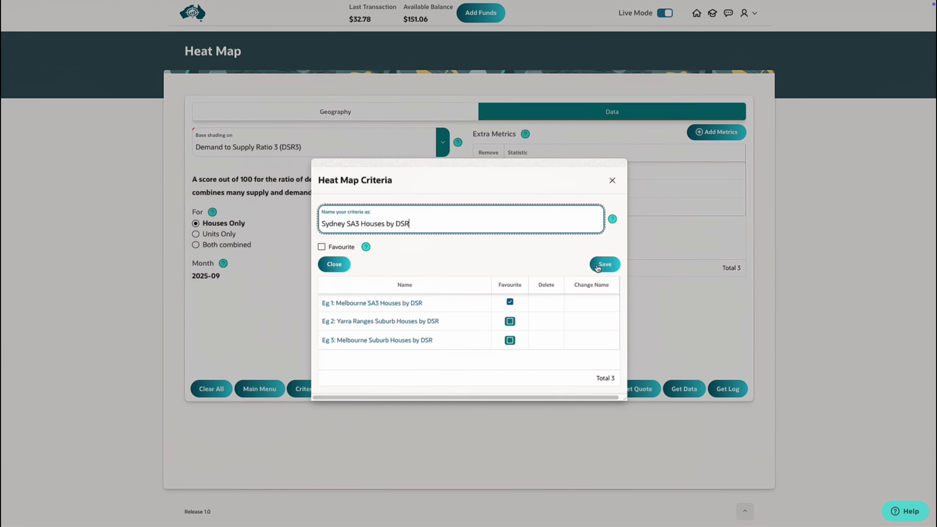
click(507, 331)
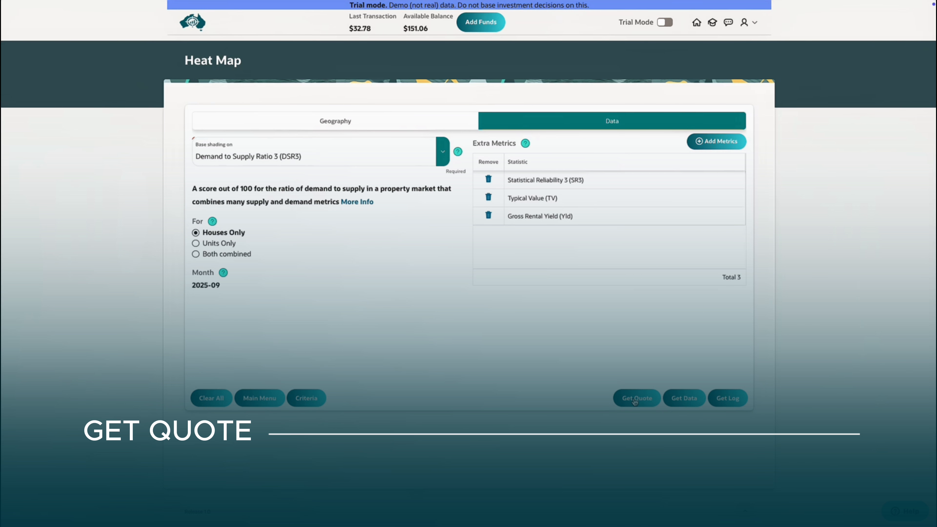
Step: Get a quote for the Sydney DSR3 heat map and enlarge the quote window to read the cost breakdown
click(634, 402)
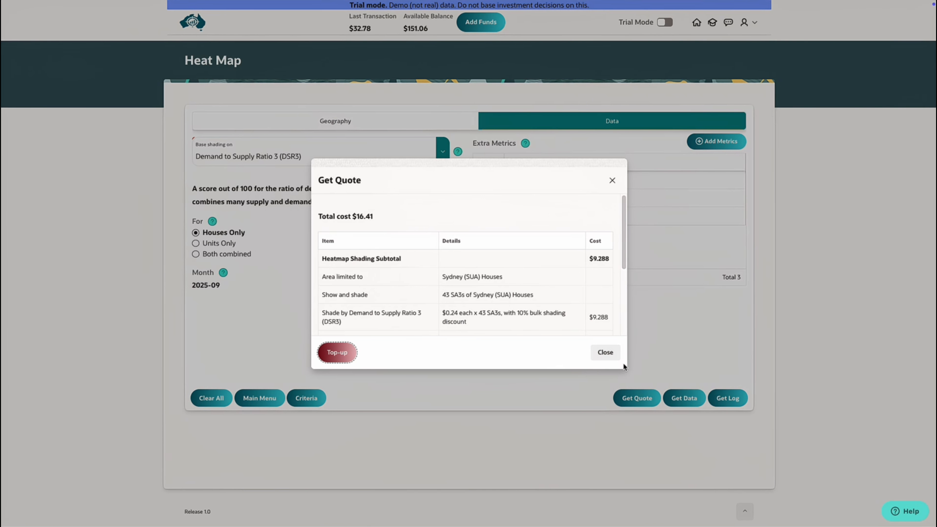
drag(624, 363, 654, 445)
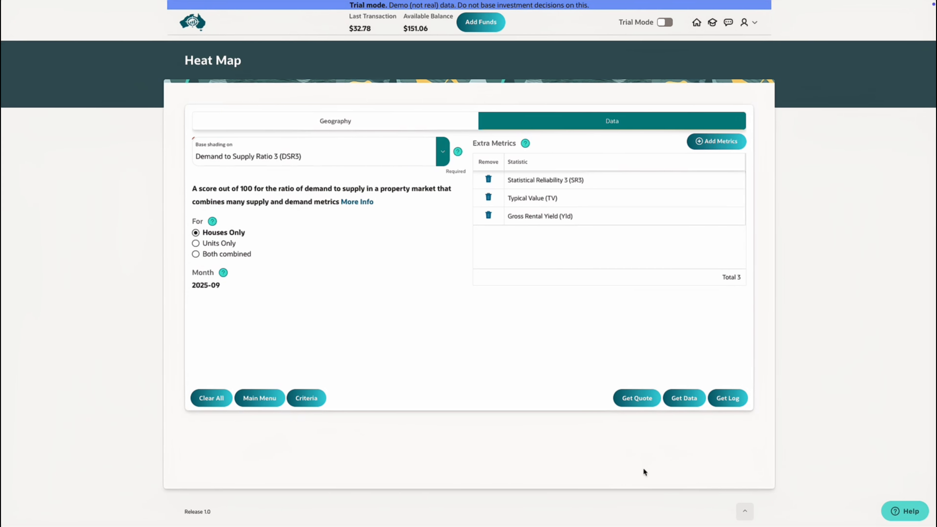
Step: Load the 22-OCT-2025 Sydney (SUA) Typical Value by LGAs request from the request log and regenerate its heat map
click(734, 402)
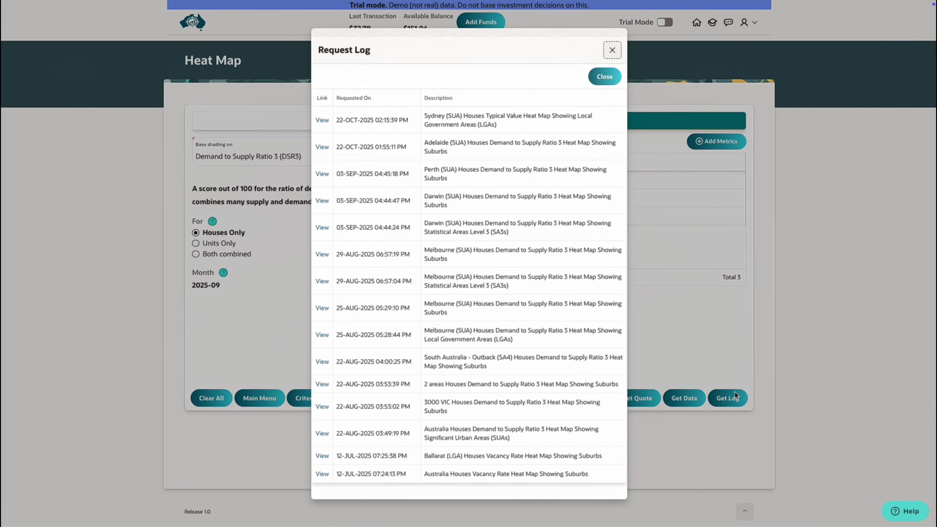
click(323, 121)
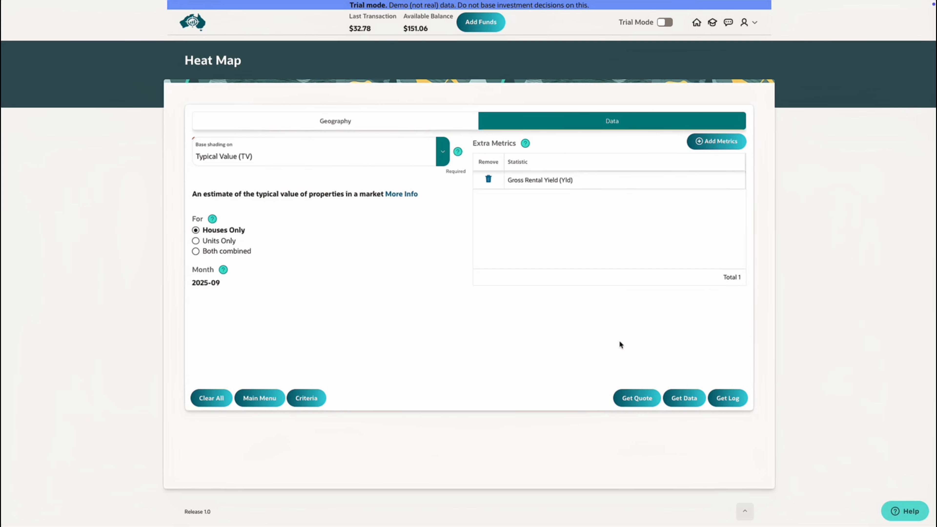
click(688, 399)
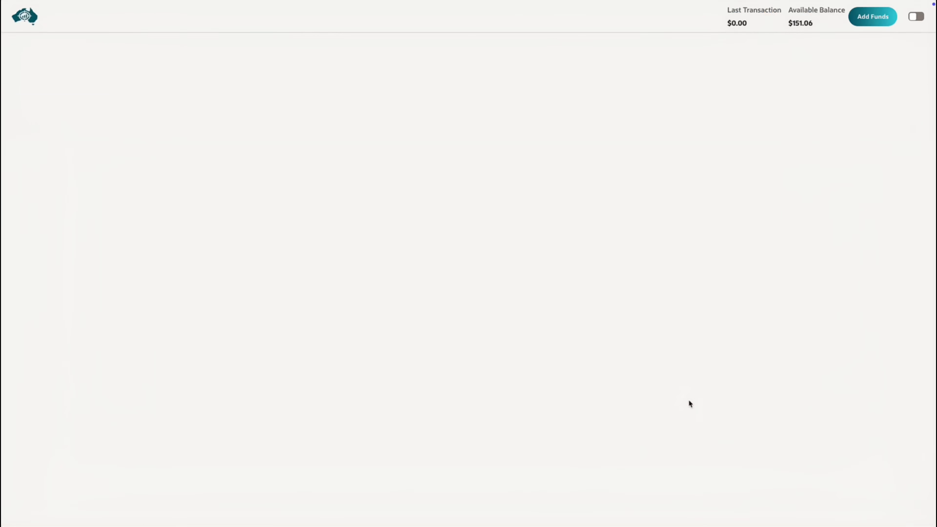
scroll(722, 412, down, 4)
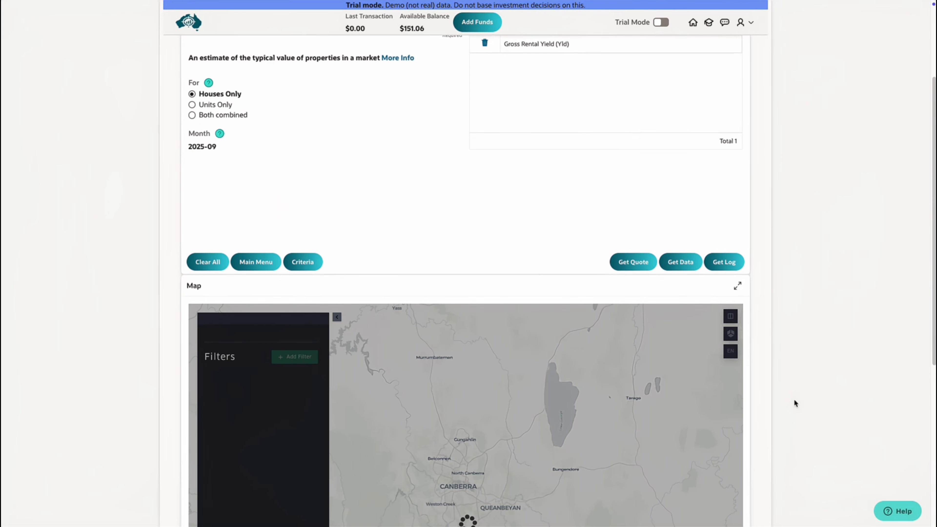
scroll(794, 400, down, 1)
scroll(794, 400, up, 2)
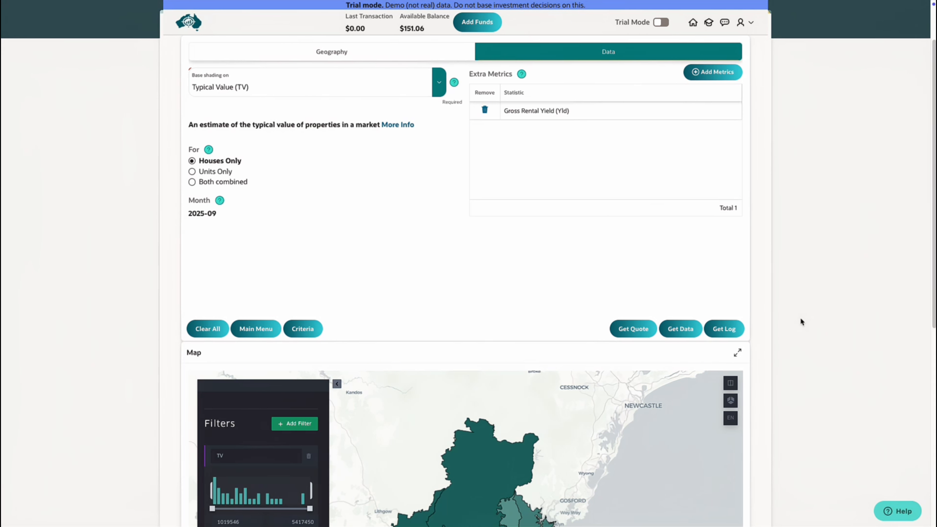
scroll(801, 320, down, 4)
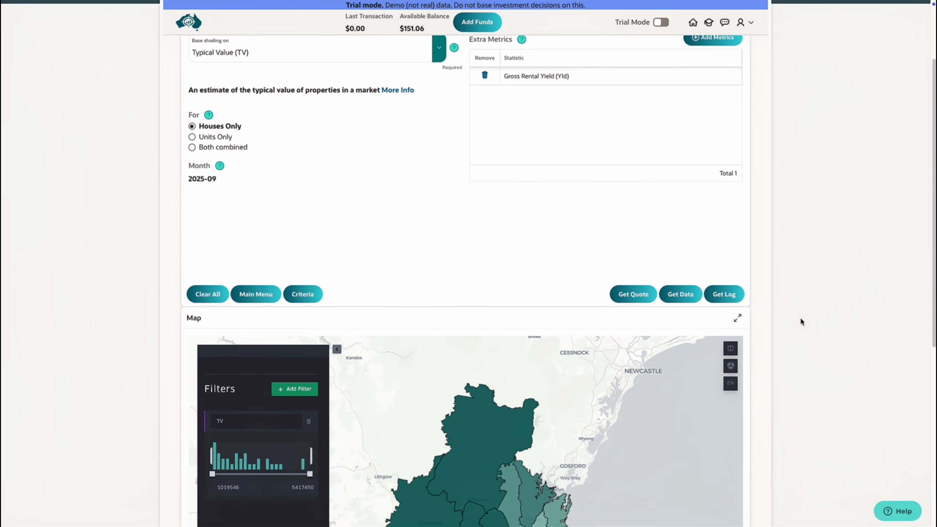
scroll(801, 321, down, 3)
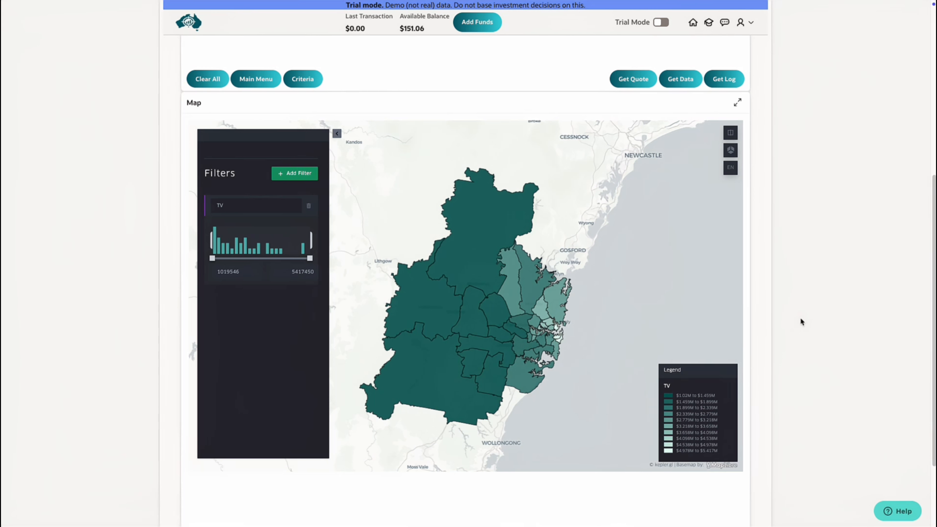